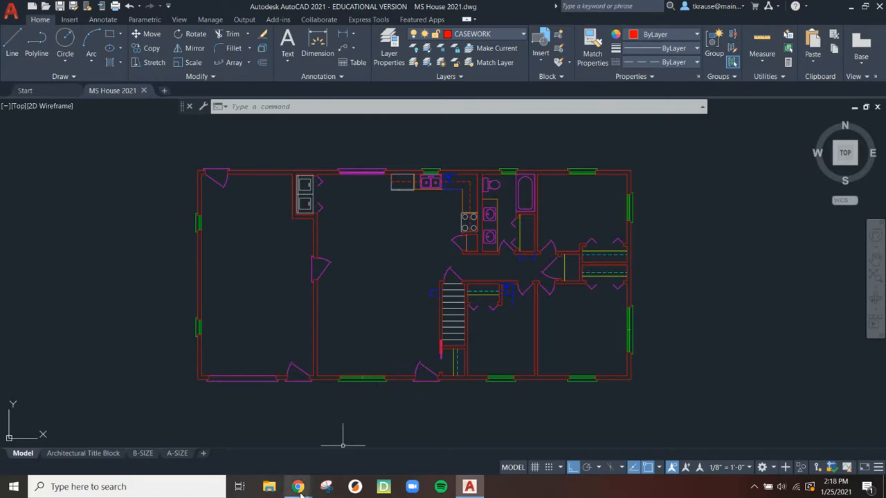
Step: Switch to the browser and read the Part #4 room labels and dimensions requirements in the MS HOUSE PLAN instructions
mouse_move(299, 487)
left_click(275, 450)
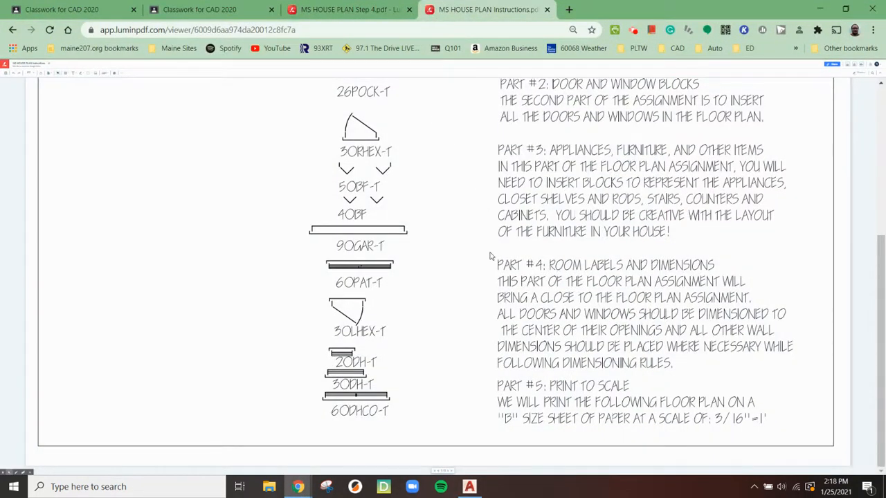
left_click_drag(490, 255, 803, 392)
left_click_drag(497, 309, 790, 338)
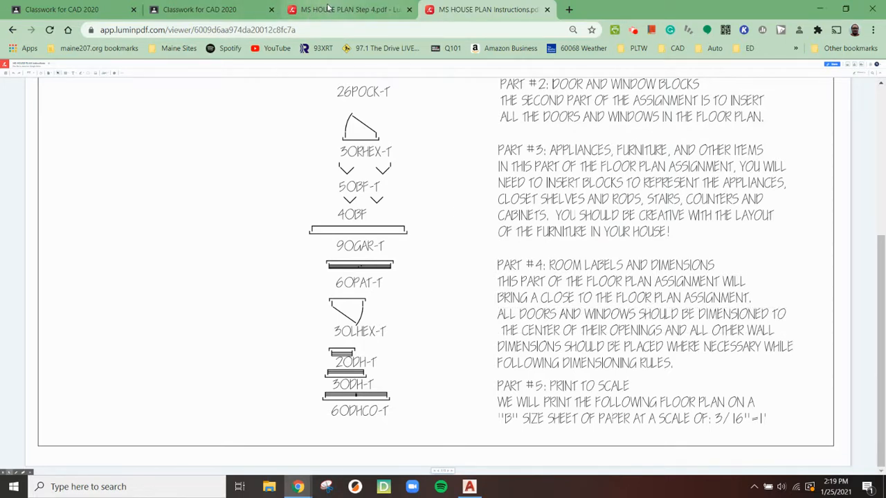
Step: Open the MS HOUSE PLAN Step 4 drawing and examine the dimension rows below the floor plan
left_click(329, 8)
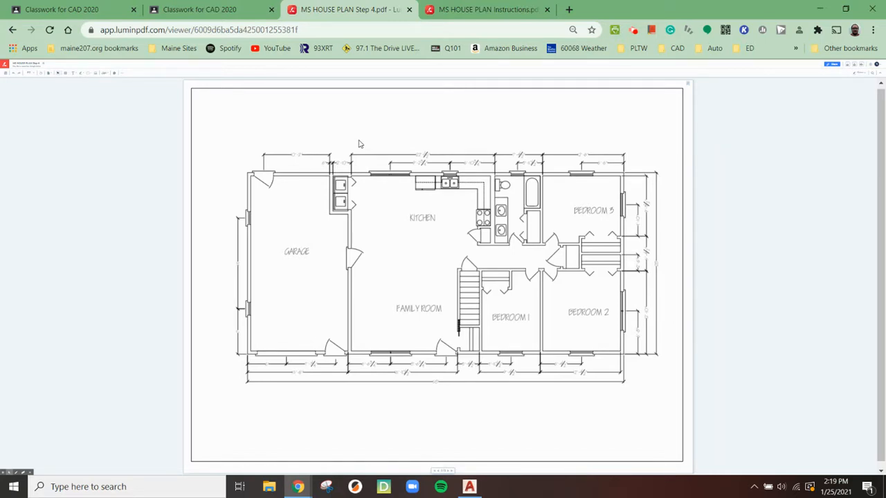
scroll(309, 287, "up", 3, "ctrl")
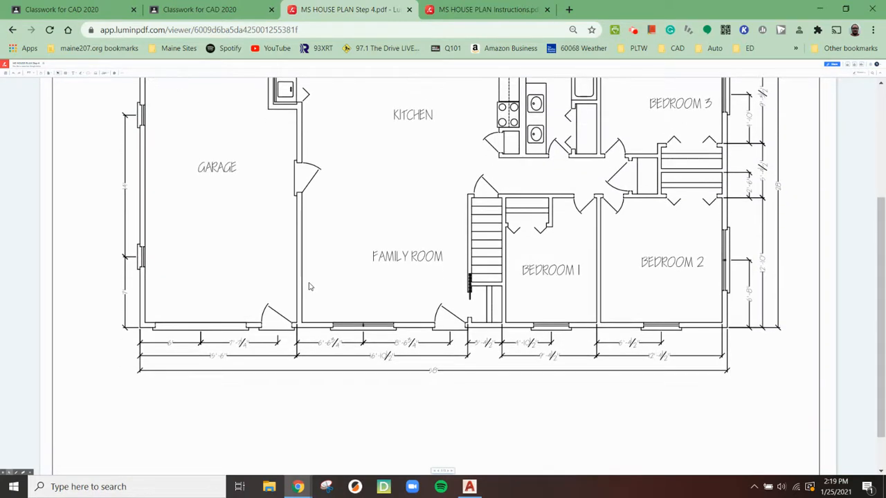
scroll(310, 287, "up", 2, "ctrl")
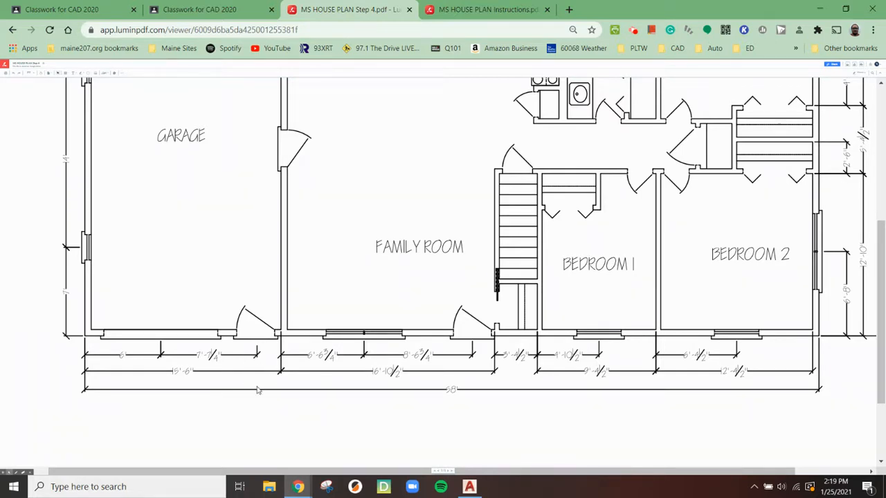
left_click(144, 354)
left_click(148, 359)
left_click_drag(76, 351, 607, 354)
Step: Examine how the dimension extension lines meet the plan's two lower outside corners and the Bedroom 2 wall
left_click_drag(67, 319, 115, 407)
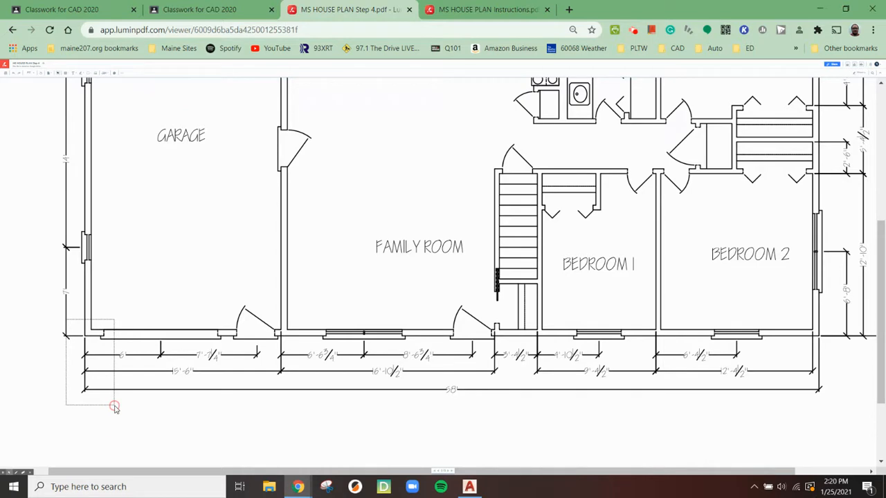
left_click_drag(115, 408, 114, 392)
left_click_drag(72, 325, 83, 392)
left_click_drag(800, 320, 835, 414)
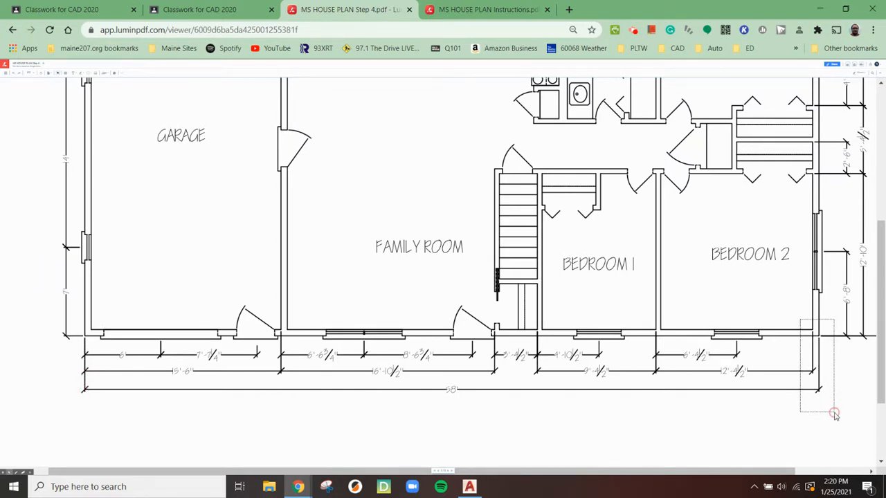
left_click_drag(834, 412, 823, 408)
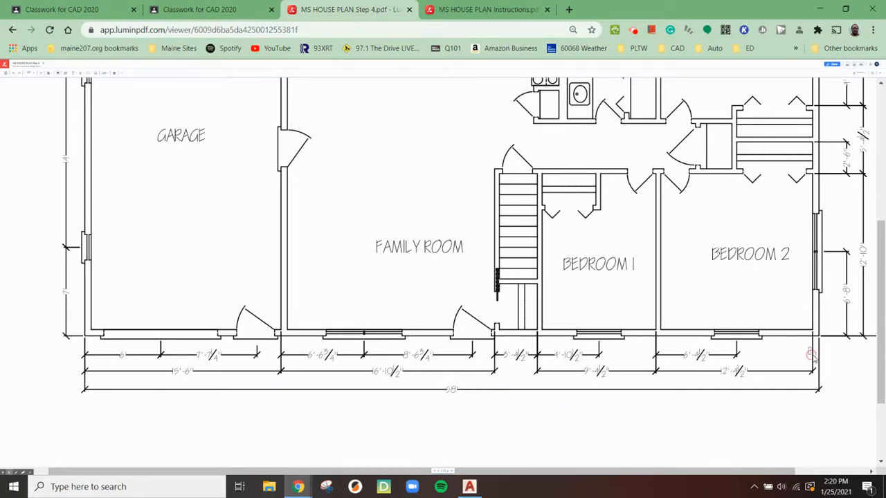
left_click_drag(707, 363, 772, 377)
left_click_drag(812, 331, 829, 402)
Step: Compare the opening, wall and overall dimension rows below the garage and along the full lower side
scroll(134, 344, "down", 1)
scroll(134, 344, "down", 1)
left_click_drag(77, 283, 270, 306)
left_click_drag(81, 306, 292, 322)
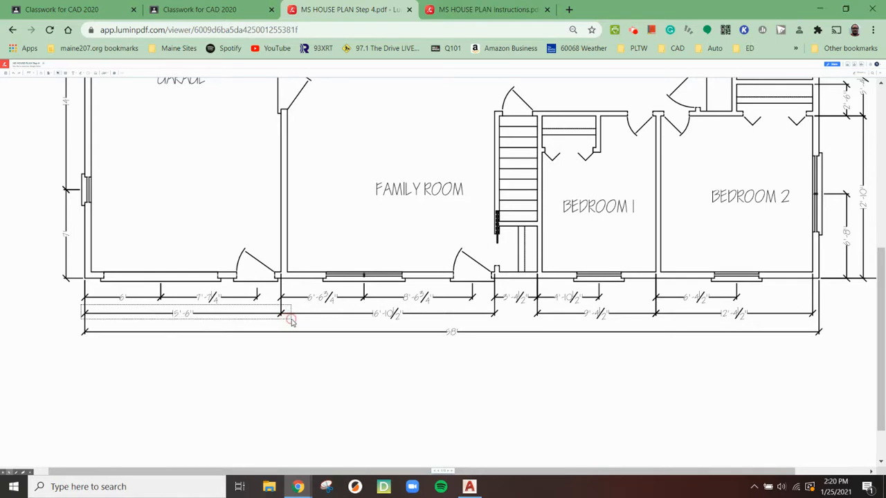
left_click_drag(292, 321, 292, 322)
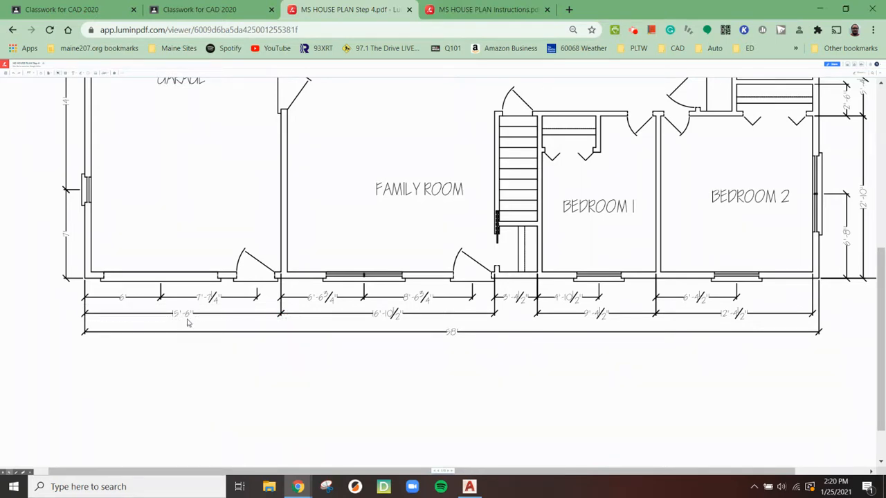
left_click_drag(433, 324, 481, 350)
scroll(629, 315, "up", 1)
scroll(629, 315, "up", 1)
scroll(346, 339, "down", 1)
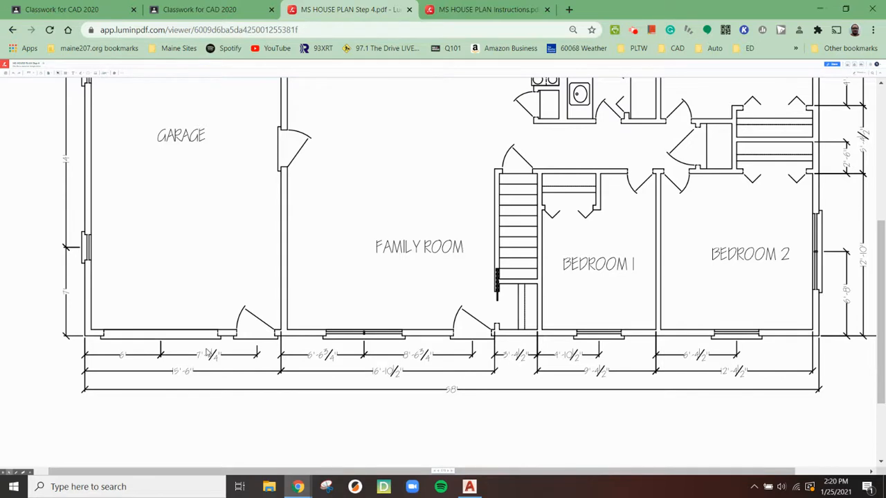
Step: Examine the room labels on the reference plan, including Family Room, Bedroom 2 and Kitchen
scroll(442, 291, "up", 1)
left_click_drag(372, 290, 468, 321)
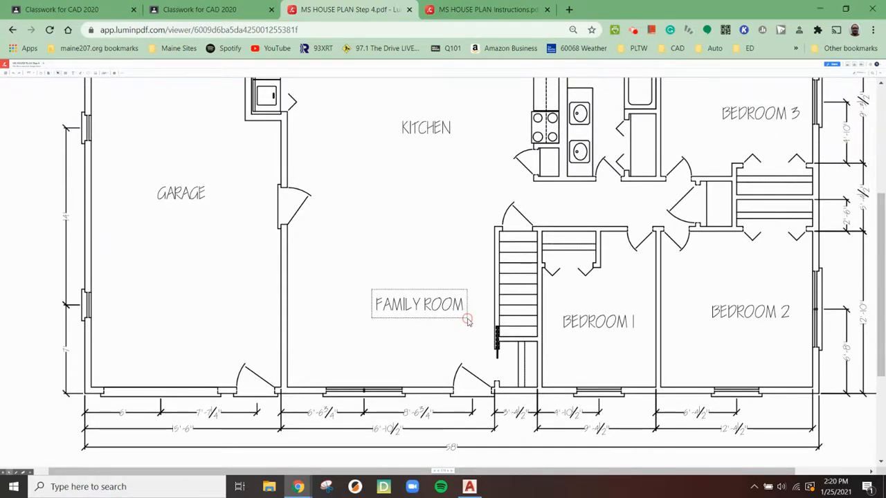
left_click_drag(468, 319, 468, 319)
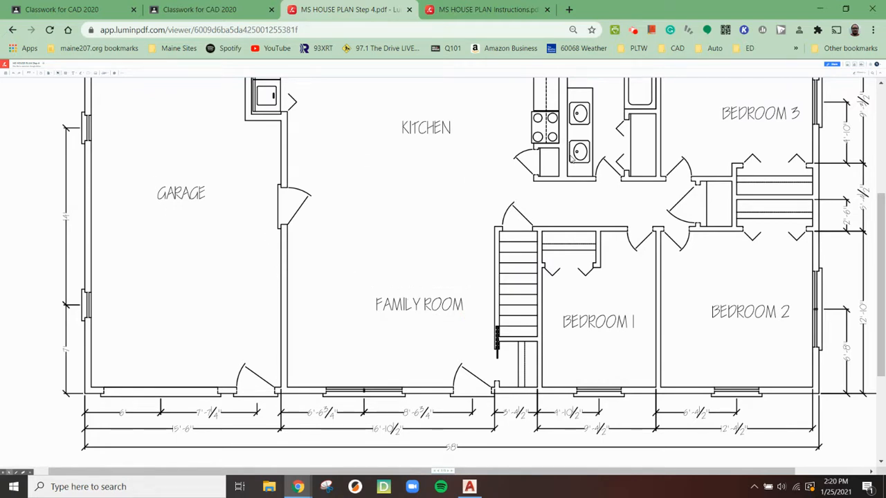
left_click_drag(690, 289, 804, 351)
left_click_drag(378, 113, 477, 153)
scroll(455, 212, "up", 2)
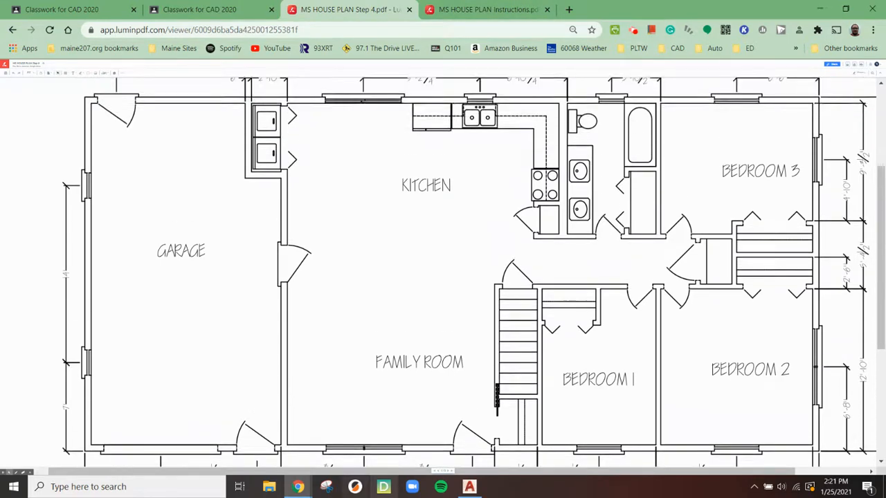
Step: Switch to the MS House 2021 drawing in AutoCAD and make TXT LT the current layer
left_click(469, 486)
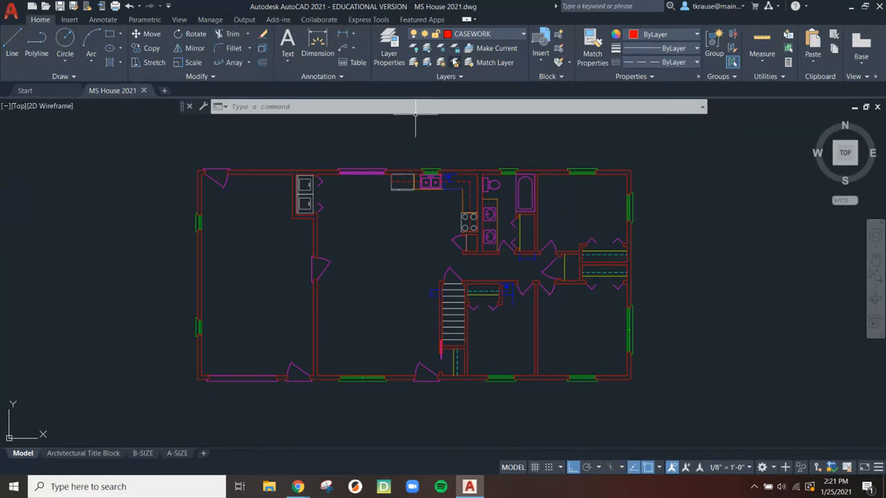
left_click(472, 35)
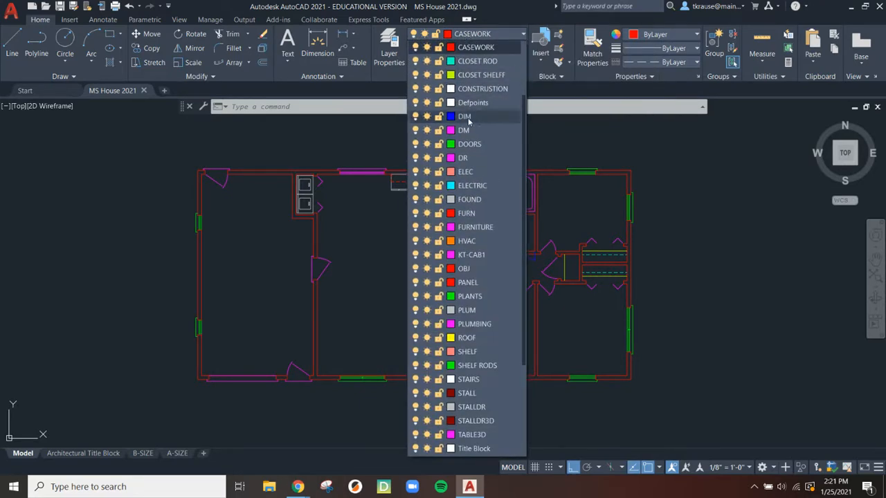
scroll(471, 180, "down", 4)
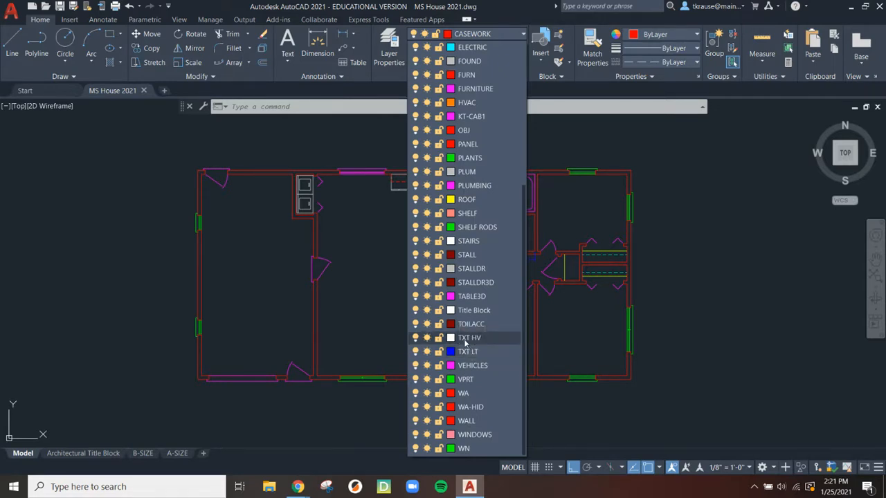
scroll(466, 339, "up", 2)
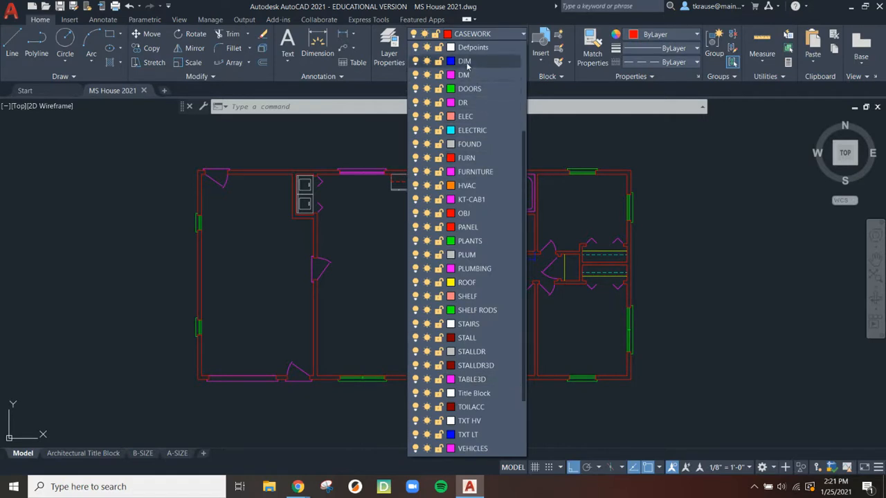
scroll(461, 332, "down", 2)
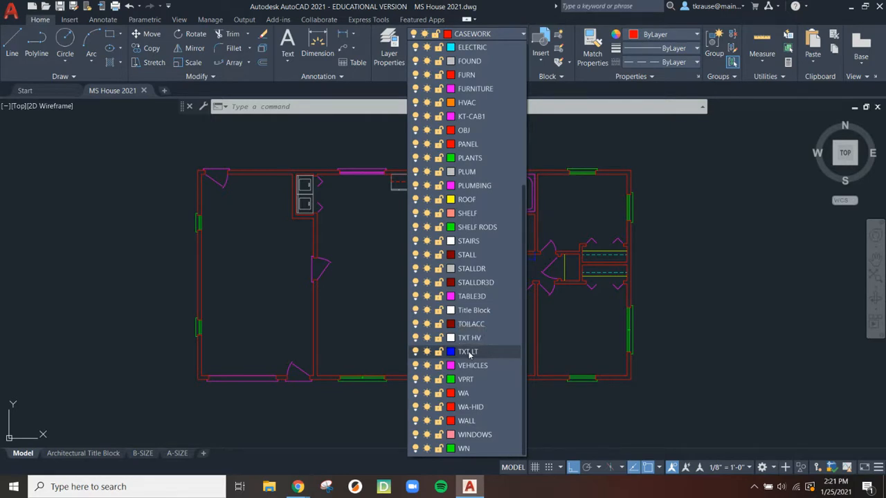
left_click(469, 353)
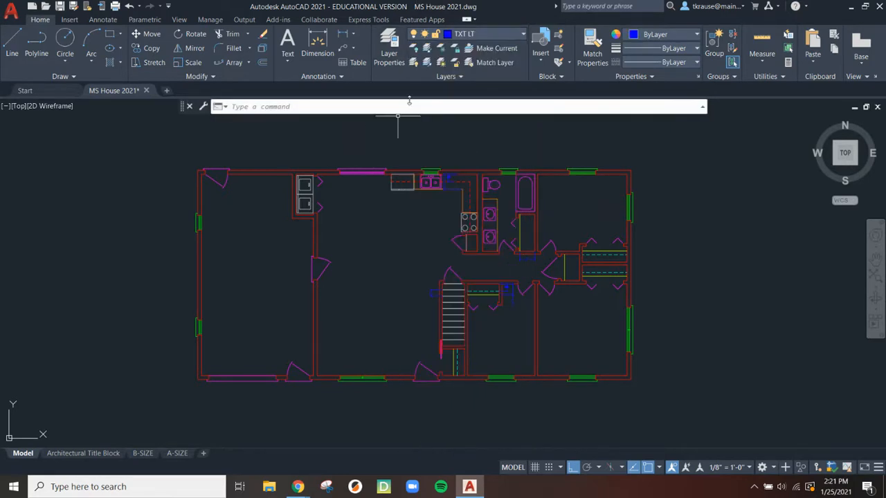
Step: Erase the leftover blue objects in the hallway and beside the closet of the lower middle bedroom
scroll(391, 276, "up", 2)
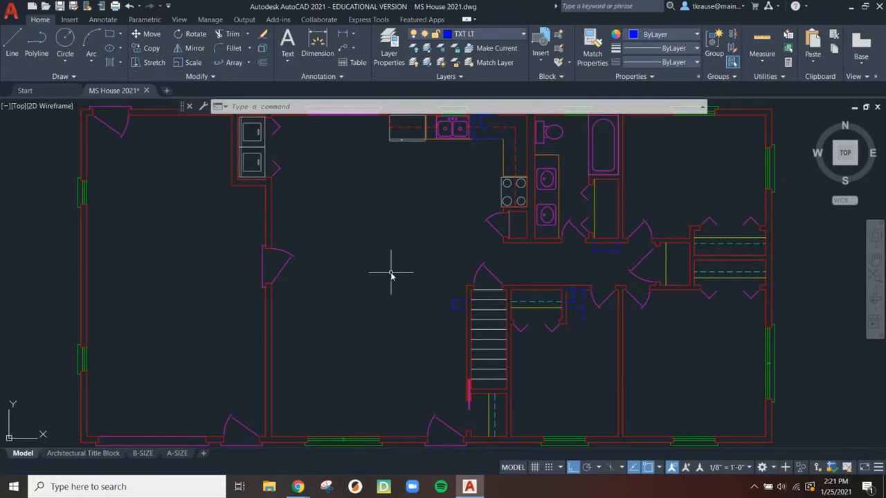
left_click(611, 264)
left_click(595, 244)
key("Delete")
left_click(599, 336)
left_click(575, 302)
key("Delete")
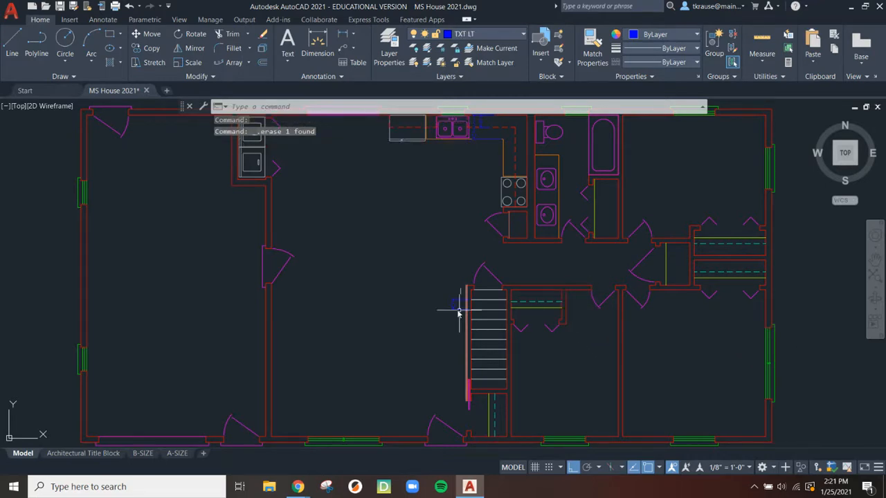
Step: Erase the leftover blue object next to the kitchen sink
scroll(476, 147, "up", 2)
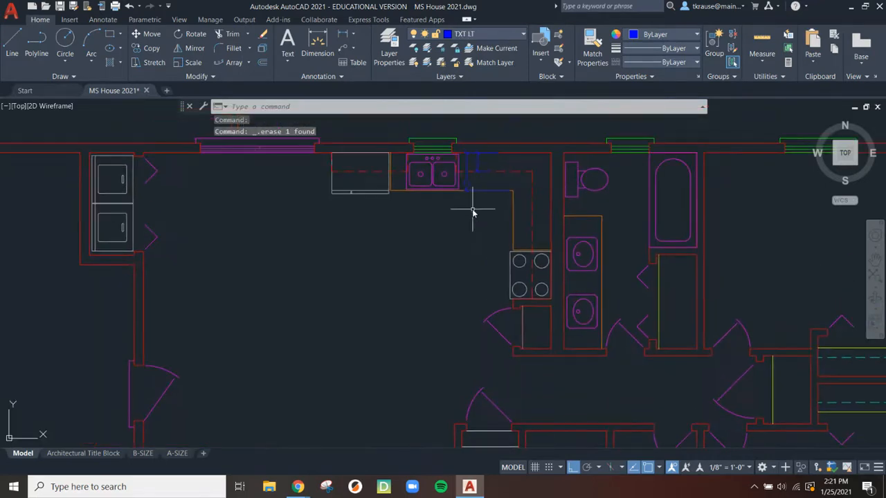
left_click(464, 163)
left_click(466, 165)
left_click(467, 165)
key("Delete")
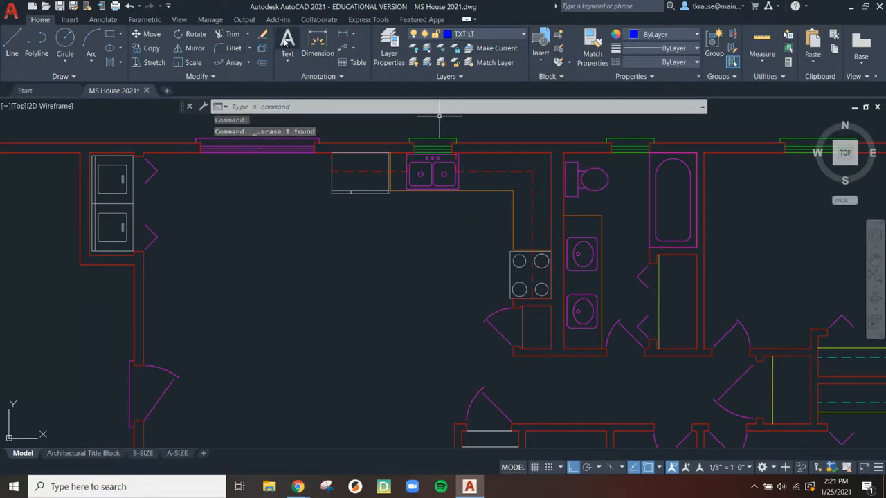
Step: Add the single-line text KITCHEN in the open kitchen area, with a height of 1' and horizontal orientation
left_click(288, 60)
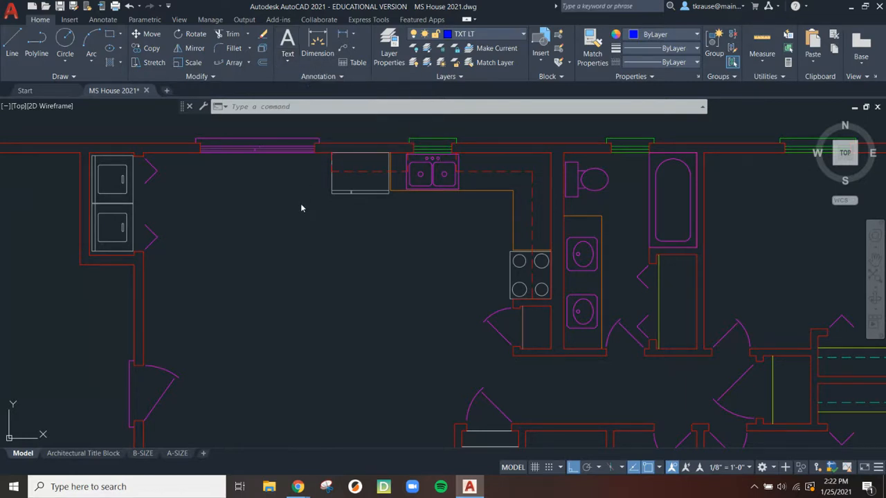
type("test")
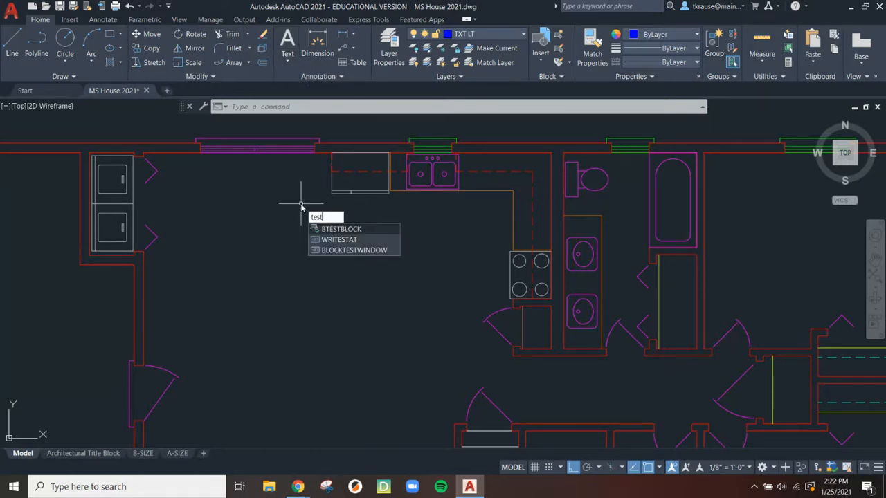
type("tt")
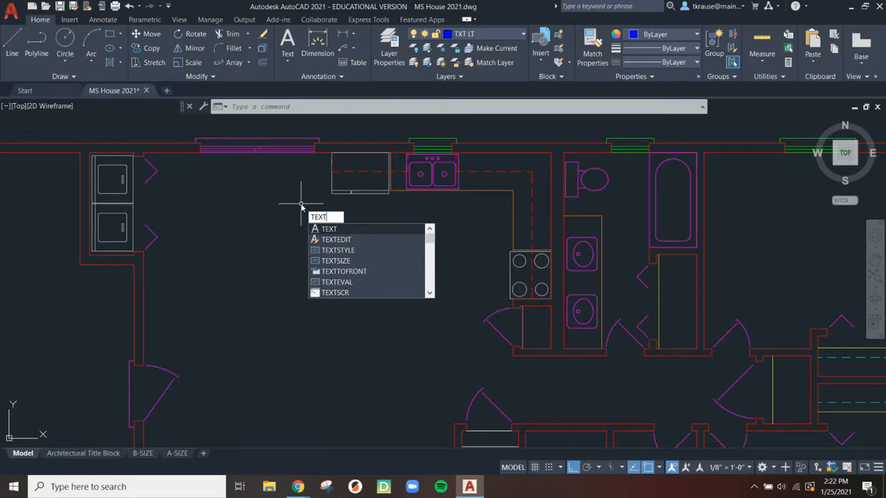
key("Escape")
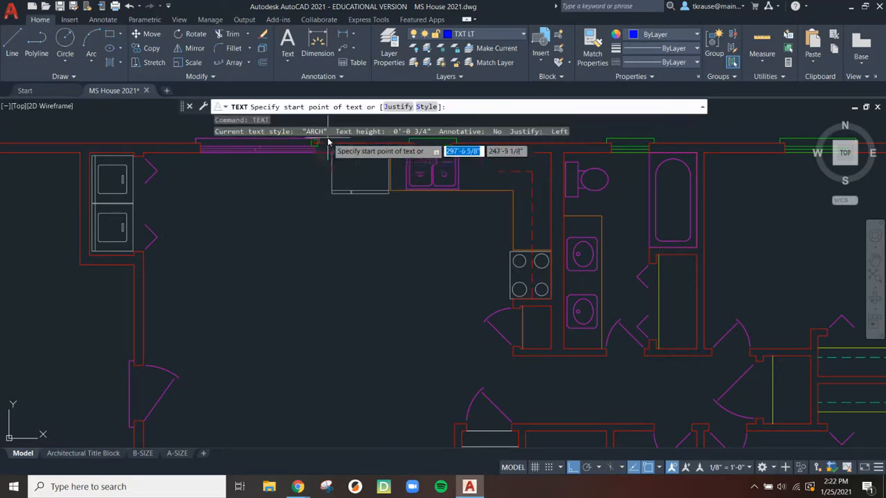
left_click(277, 319)
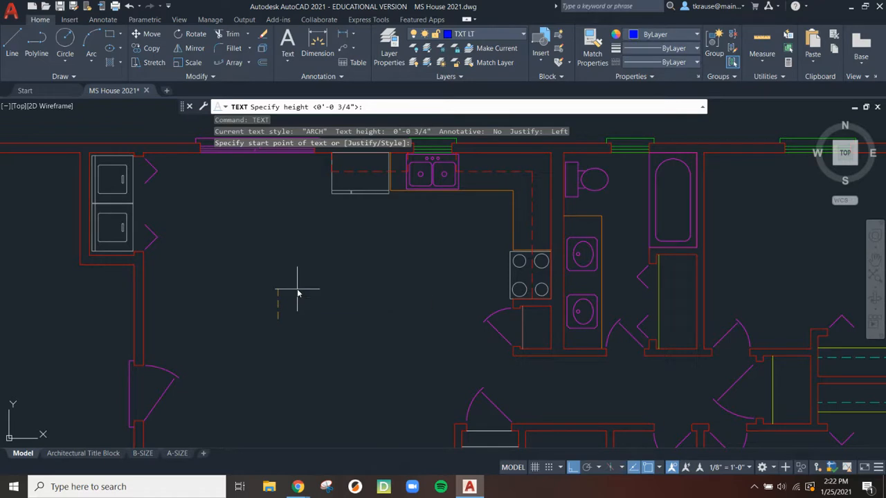
type("1'")
key("Return")
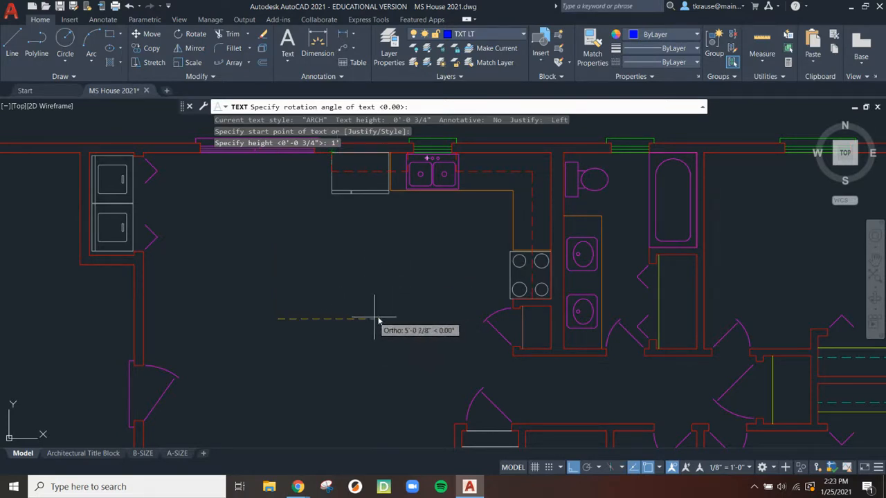
left_click(416, 322)
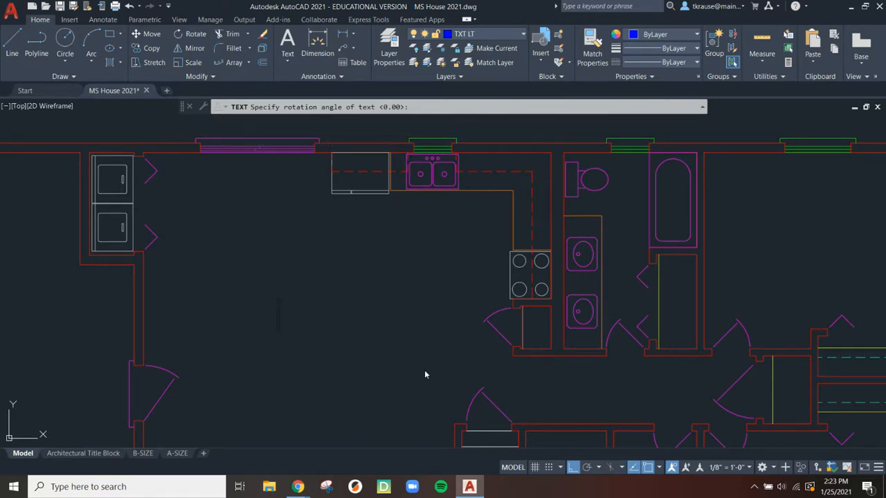
type("K")
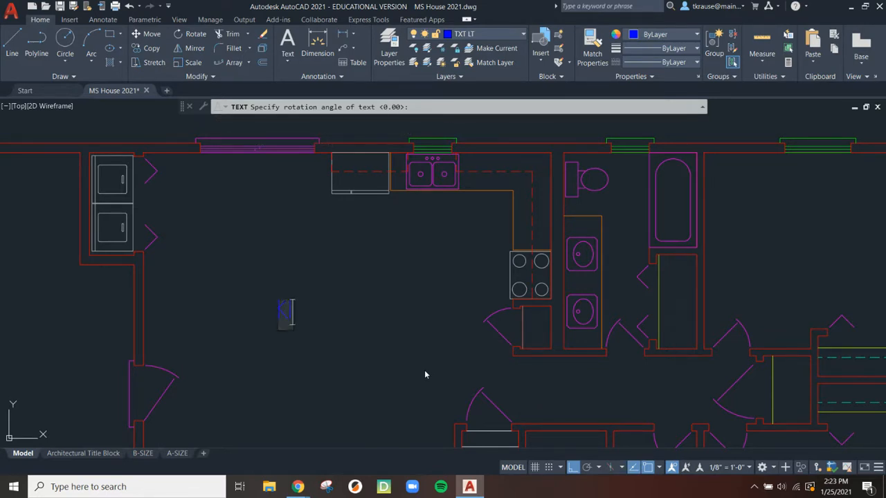
type("ITCHEN")
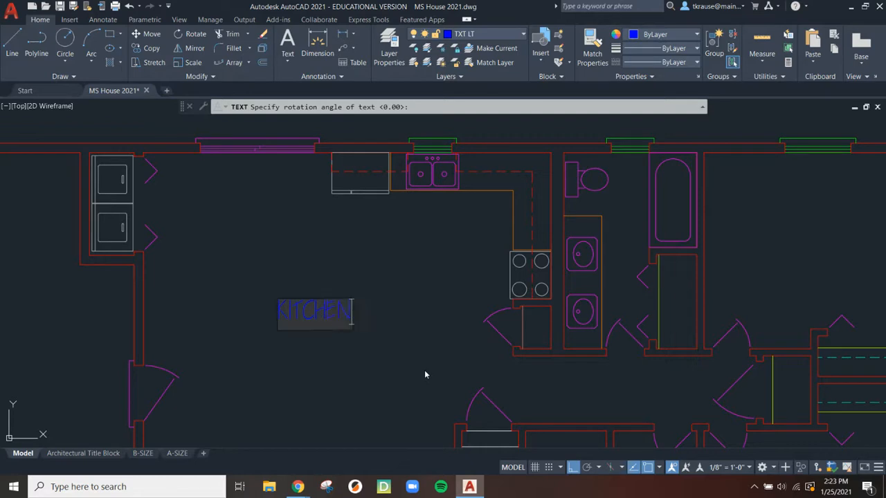
key("Return")
key("Return")
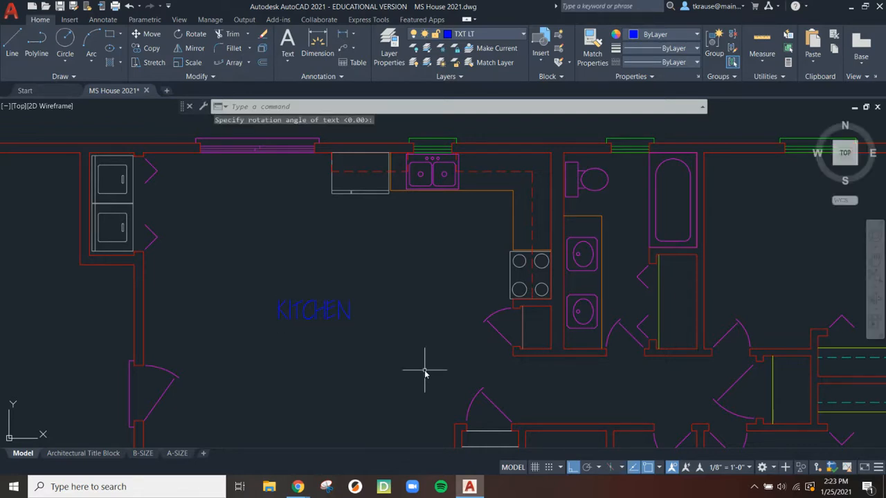
Step: Turn Ortho off and shift the KITCHEN label slightly to a freely chosen spot within the open kitchen area
left_click(317, 315)
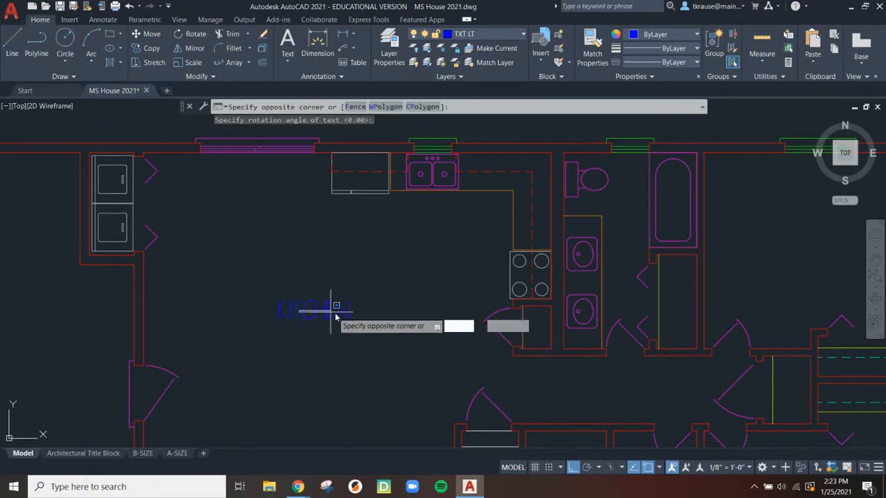
left_click(315, 318)
scroll(311, 317, "up", 2)
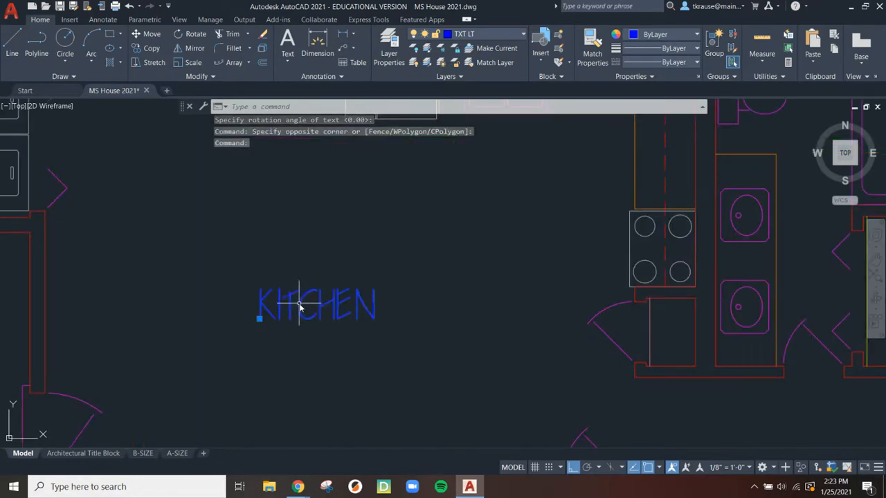
left_click(259, 318)
scroll(258, 317, "down", 4)
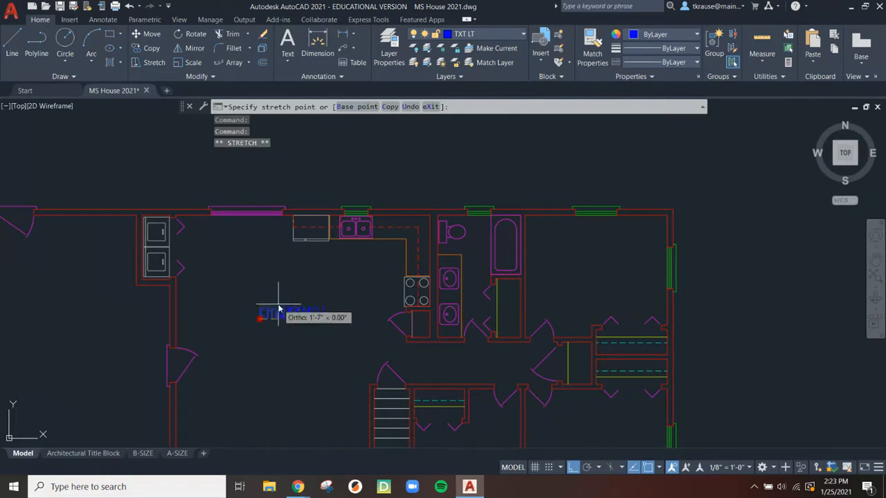
key("F8")
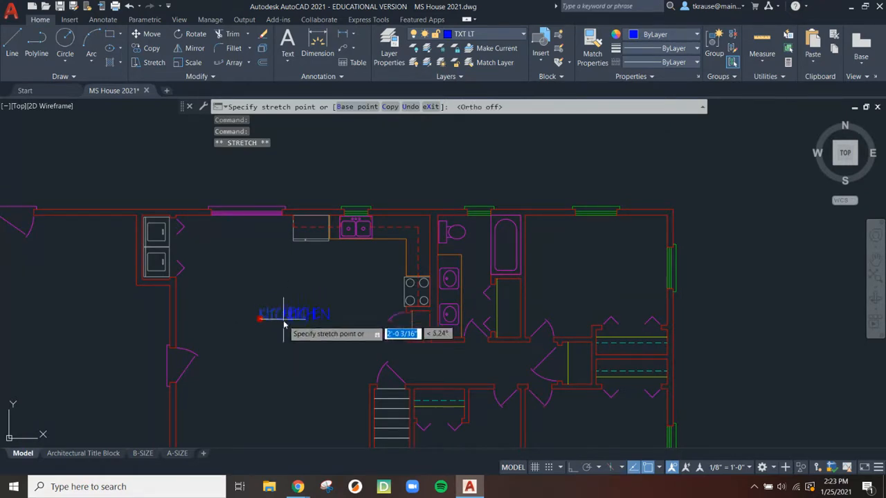
left_click(268, 318)
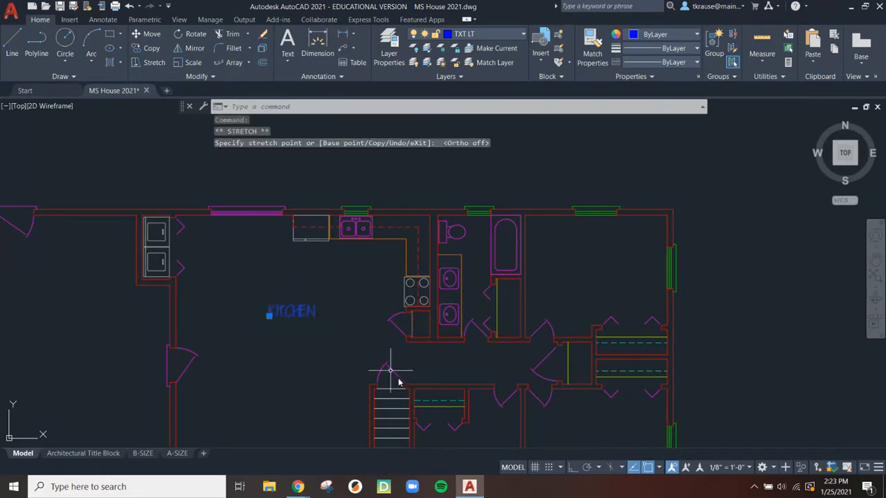
key("Escape")
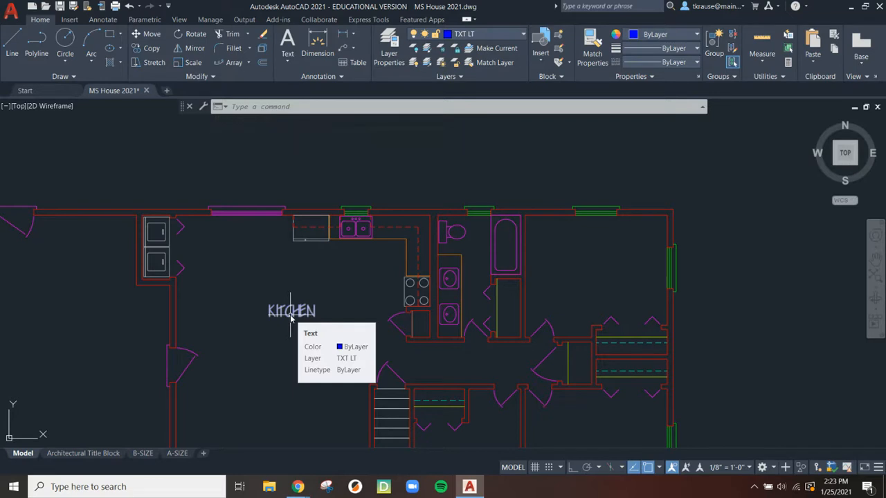
Step: Copy the KITCHEN label and paste the duplicate into the bedroom beside the bathroom
left_click(288, 59)
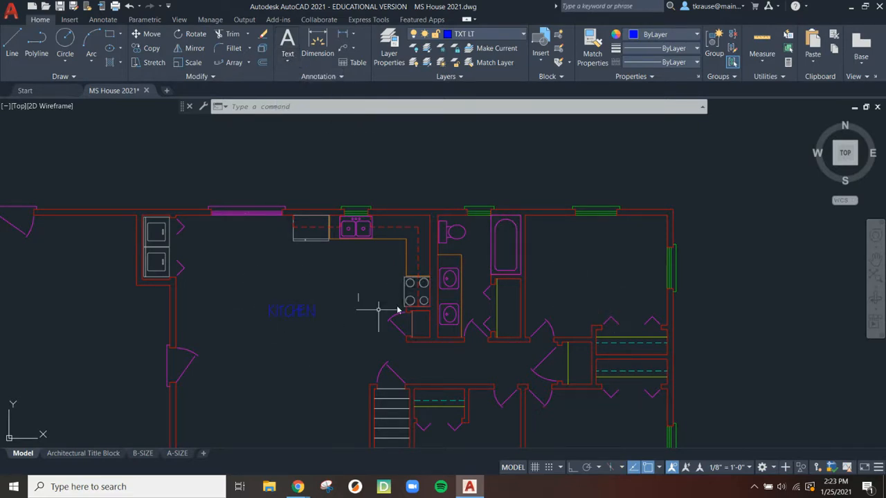
left_click(290, 314)
left_click(269, 323)
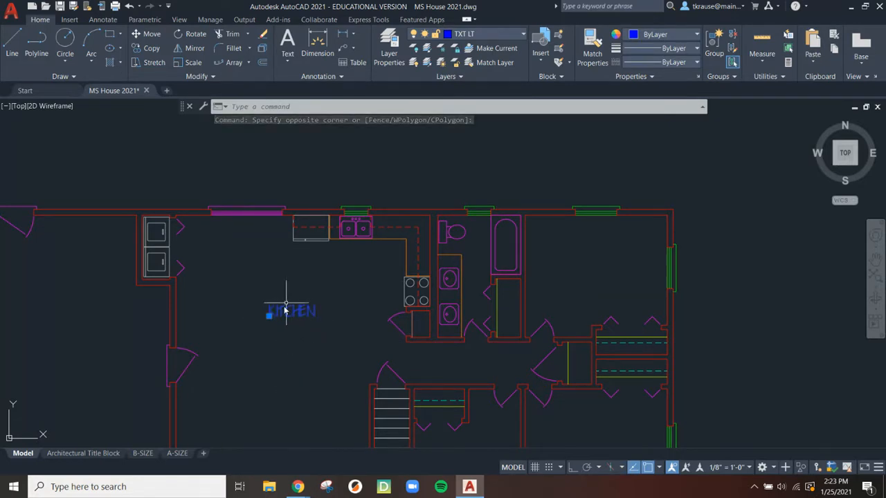
key("ctrl+c")
key("ctrl+v")
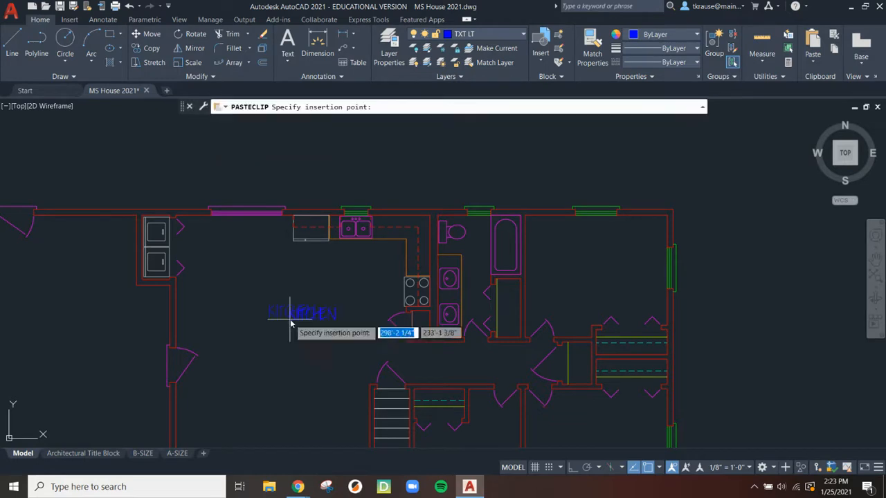
left_click(575, 284)
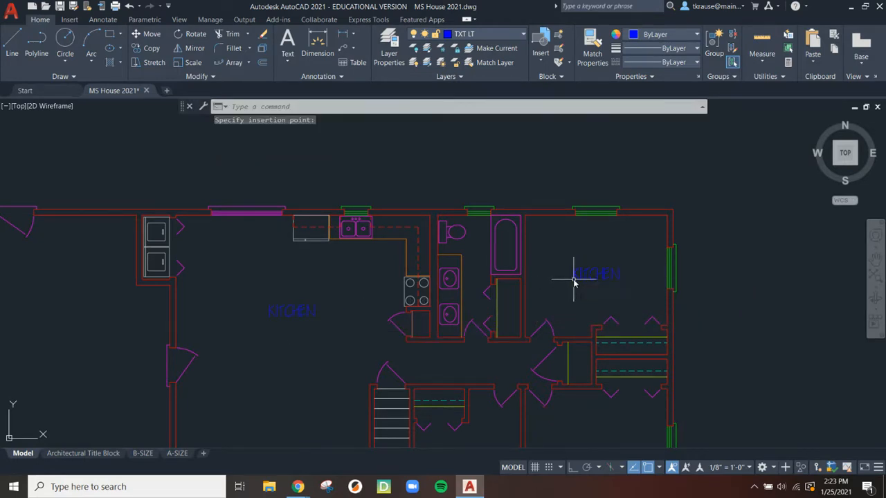
Step: Change the wording of the copied label in the upper right bedroom to BEDROOM 1
scroll(603, 298, "up", 4)
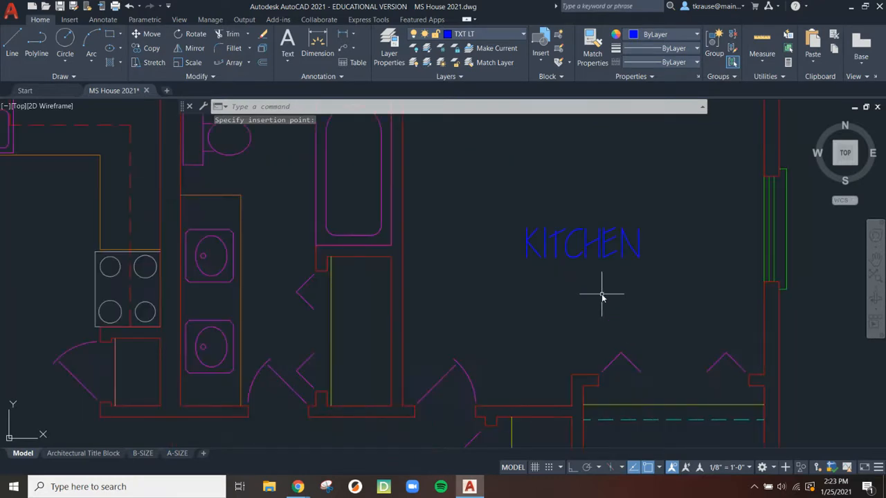
left_click(568, 245)
double_click(569, 247)
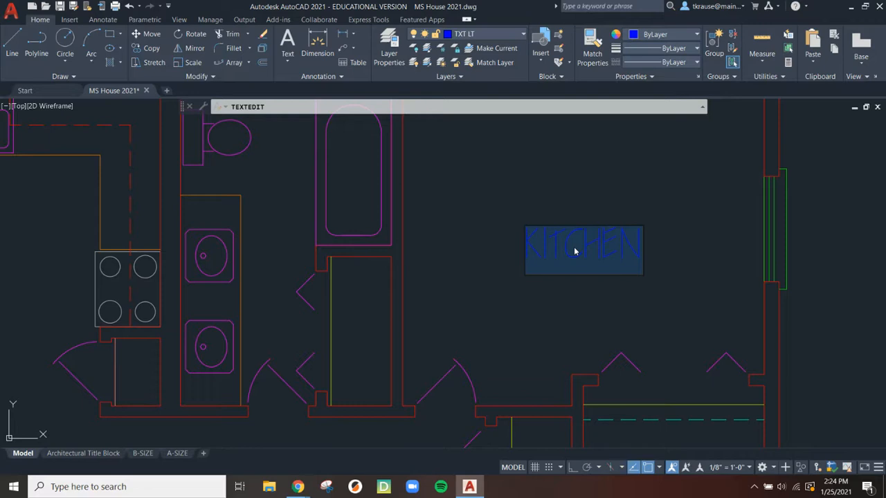
key("Delete")
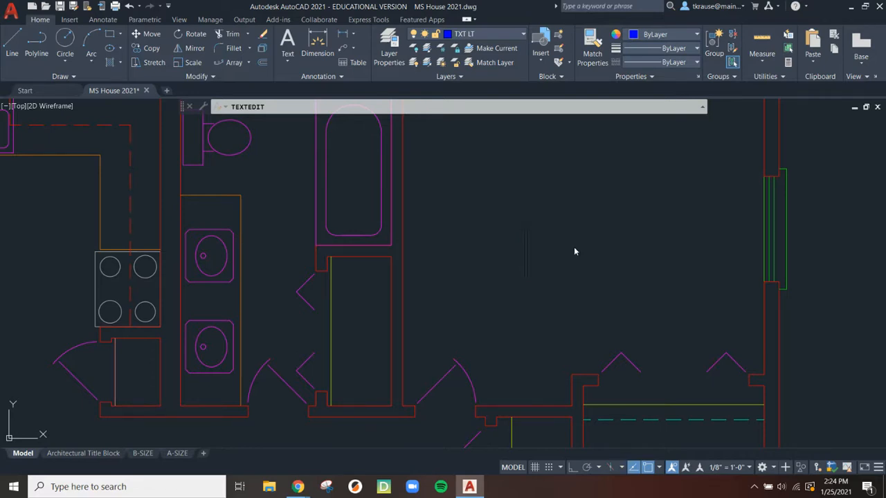
type("bEDROO")
key("BackSpace")
key("BackSpace")
key("BackSpace")
key("BackSpace")
key("BackSpace")
key("BackSpace")
type("BEDROOM 1")
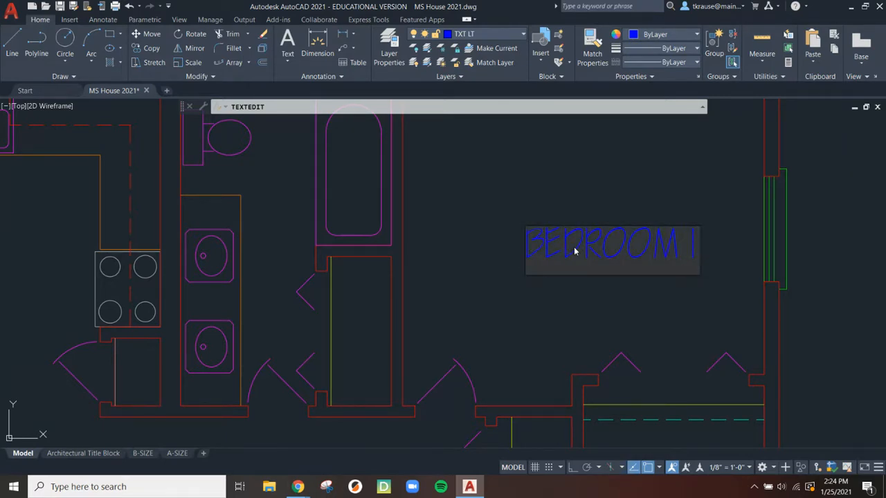
key("Return")
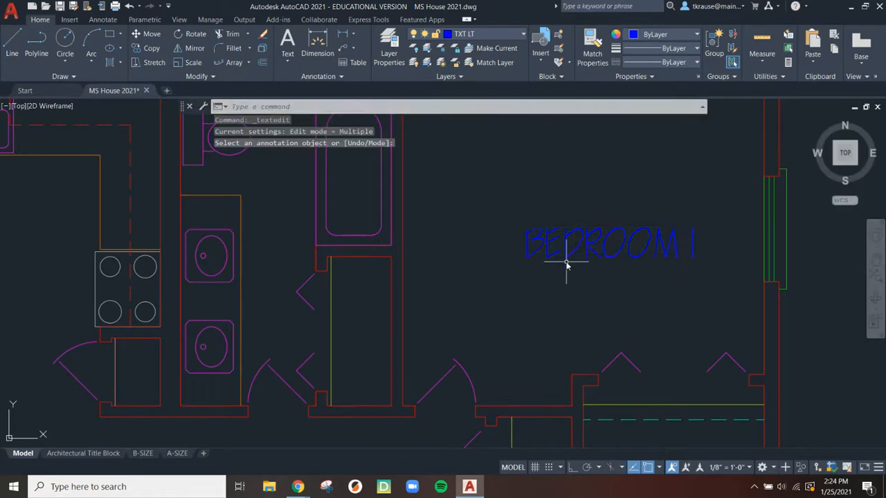
Step: Finish text editing and shift the BEDROOM 1 label slightly left and up to centre it in its room
scroll(569, 267, "down", 2)
key("Return")
left_click(545, 256)
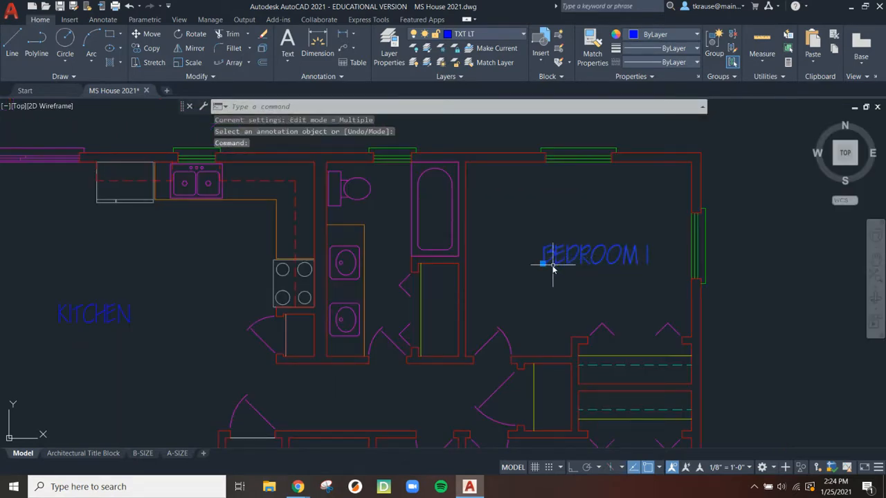
left_click(544, 264)
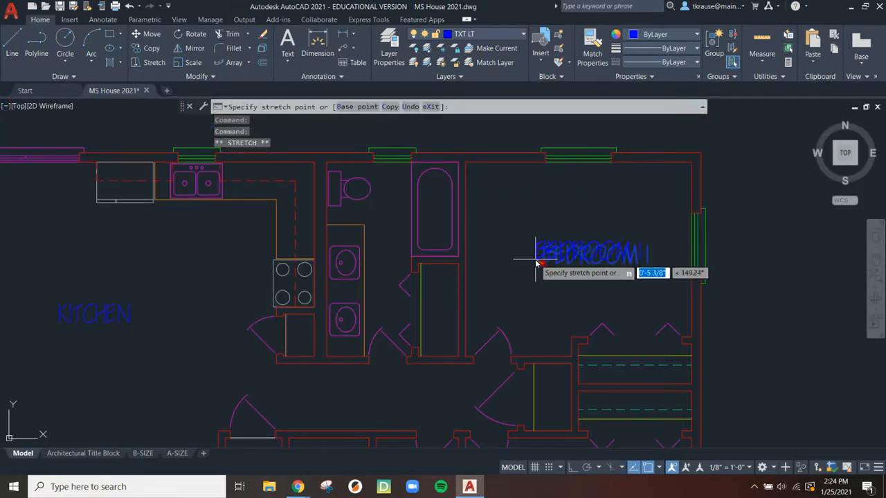
key("Escape")
key("Escape")
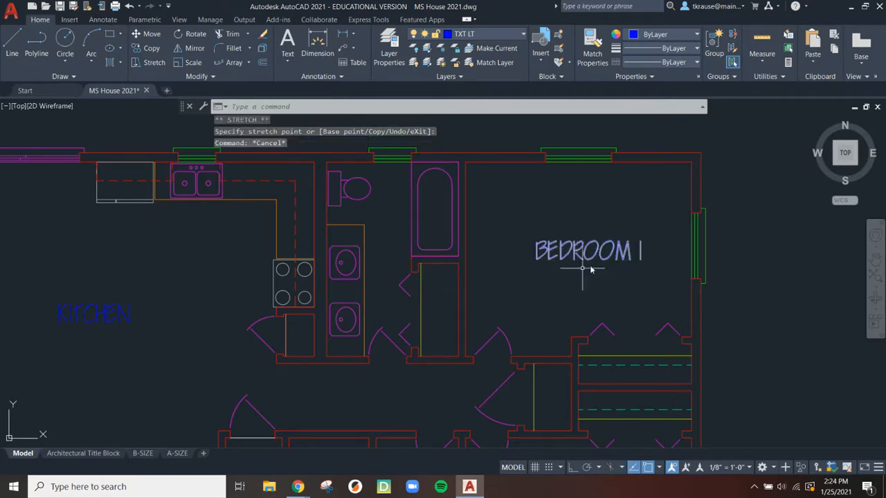
mouse_move(575, 257)
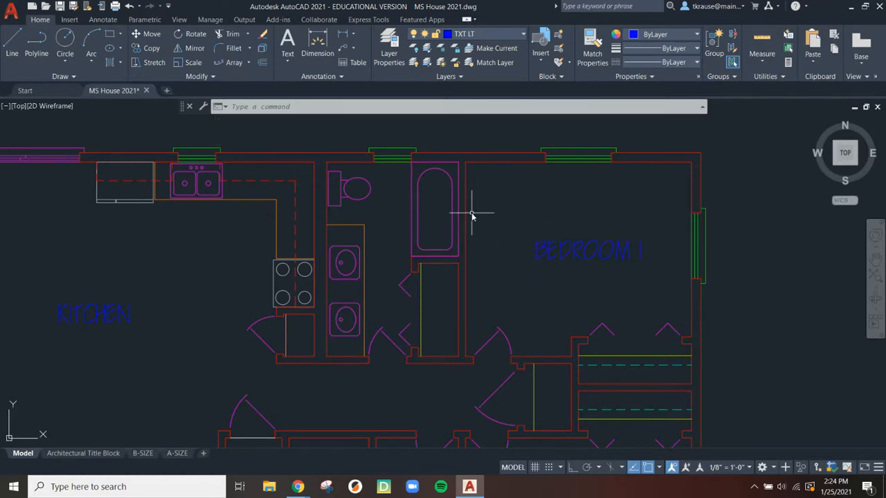
Step: Examine the lower exterior wall of the leftmost room, its door openings and the adjoining interior wall as dimensioning references
scroll(470, 215, "down", 5)
scroll(361, 317, "up", 2)
scroll(362, 317, "up", 5)
scroll(415, 237, "up", 2)
middle_click_drag(416, 238, 504, 216)
scroll(504, 216, "down", 2)
left_click(322, 202)
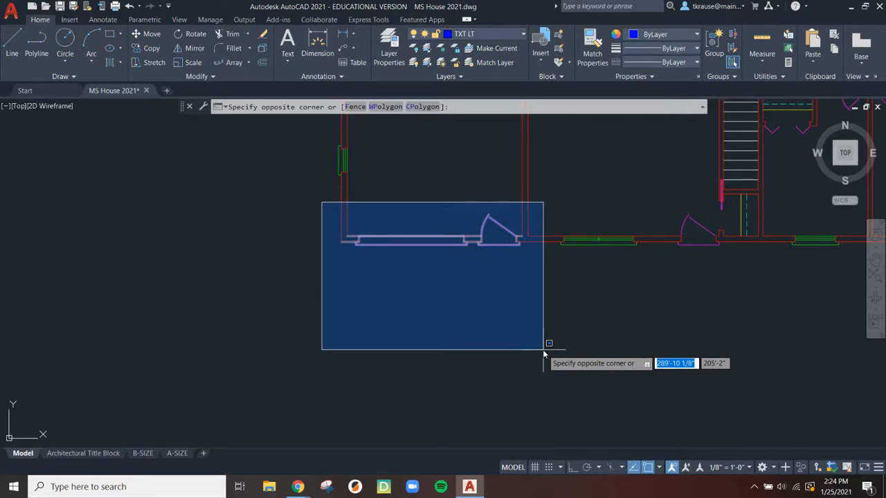
left_click(501, 346)
left_click(524, 210)
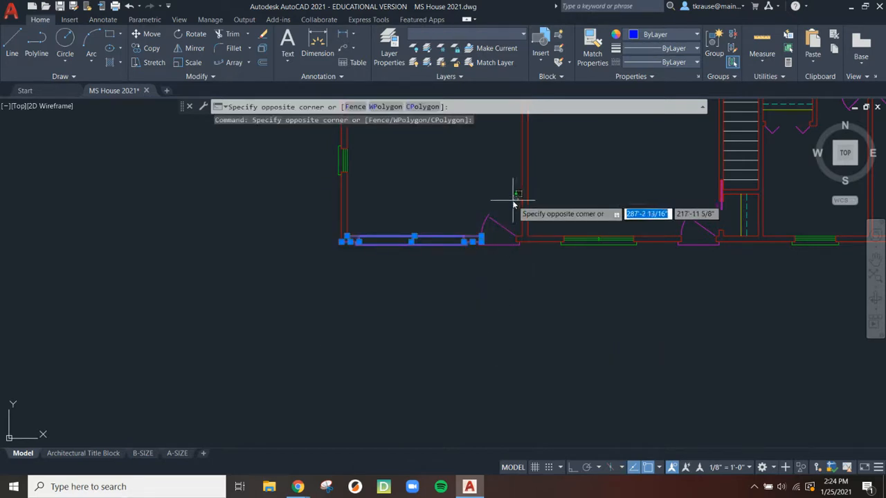
key("Escape")
key("Escape")
left_click(533, 198)
left_click(504, 197)
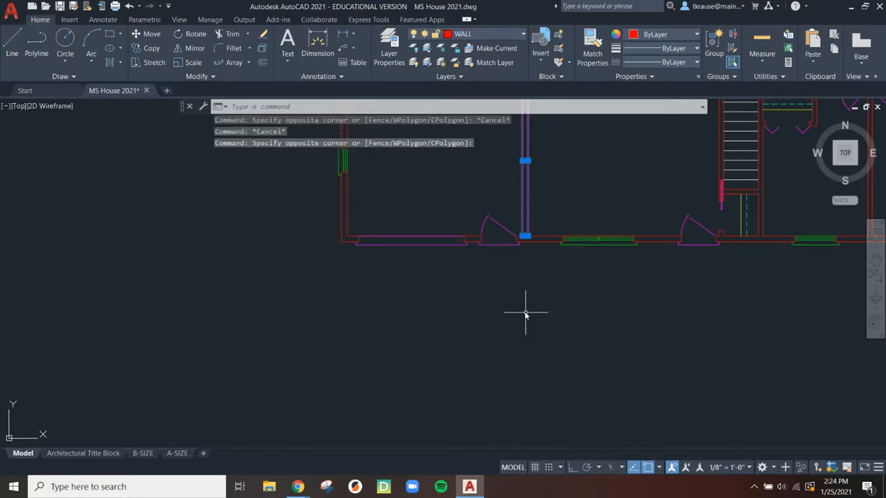
key("Escape")
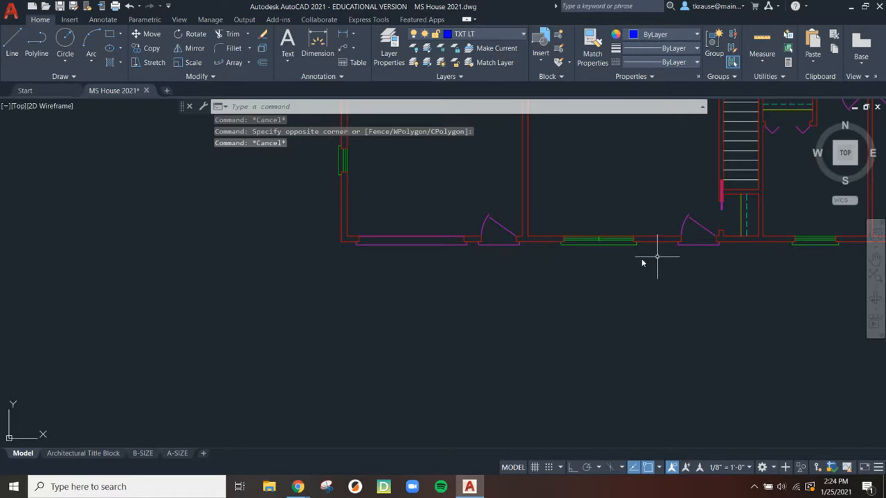
scroll(410, 258, "up", 2)
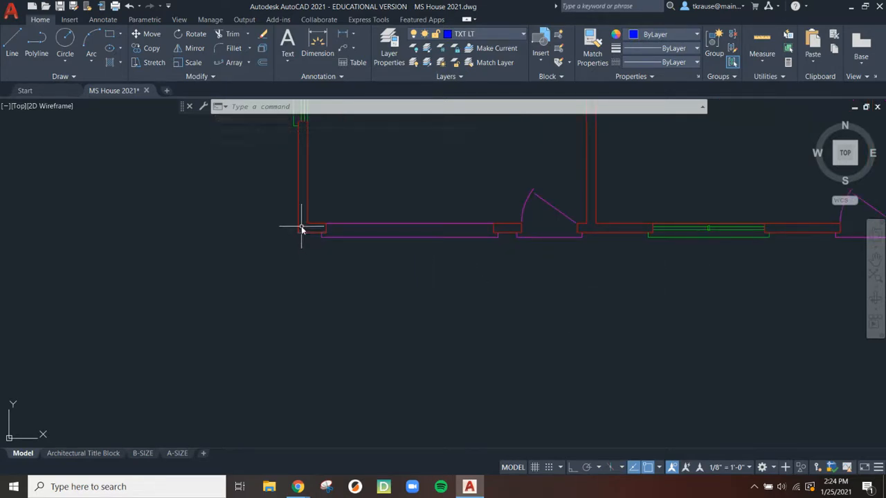
middle_click_drag(508, 188, 494, 360)
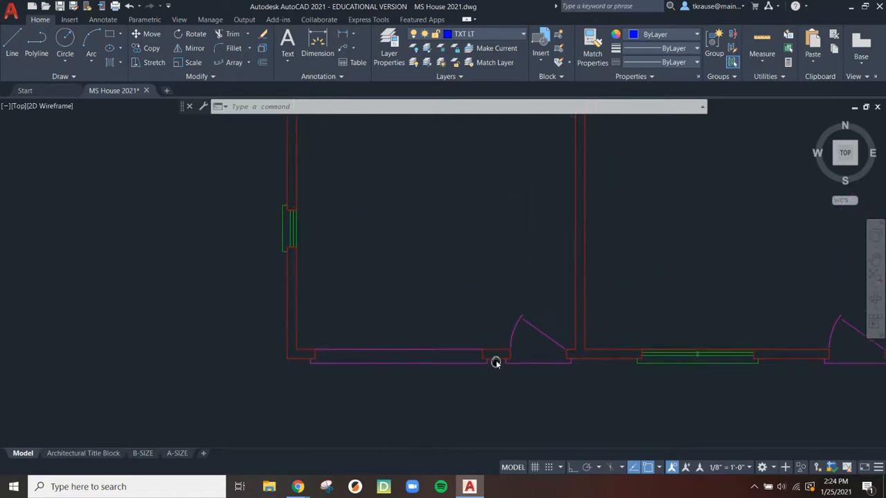
scroll(339, 288, "down", 5)
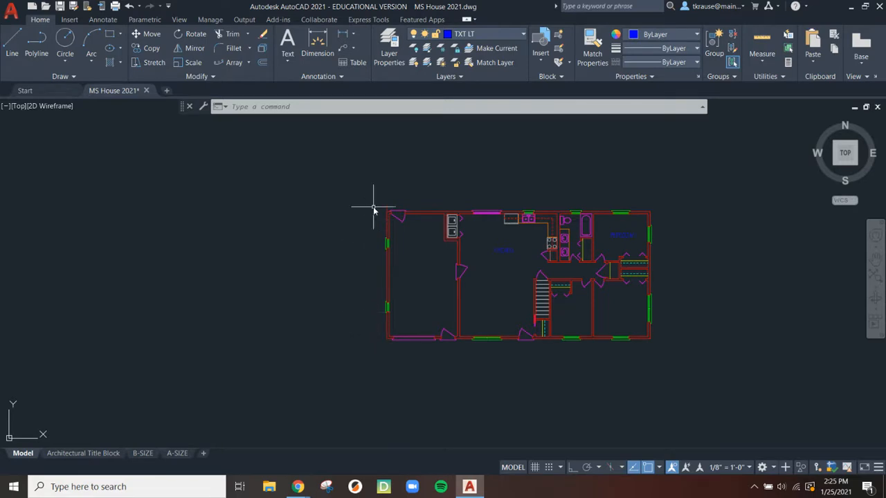
Step: Make DIM the current layer for dimensioning the lower exterior wall
scroll(373, 209, "up", 6)
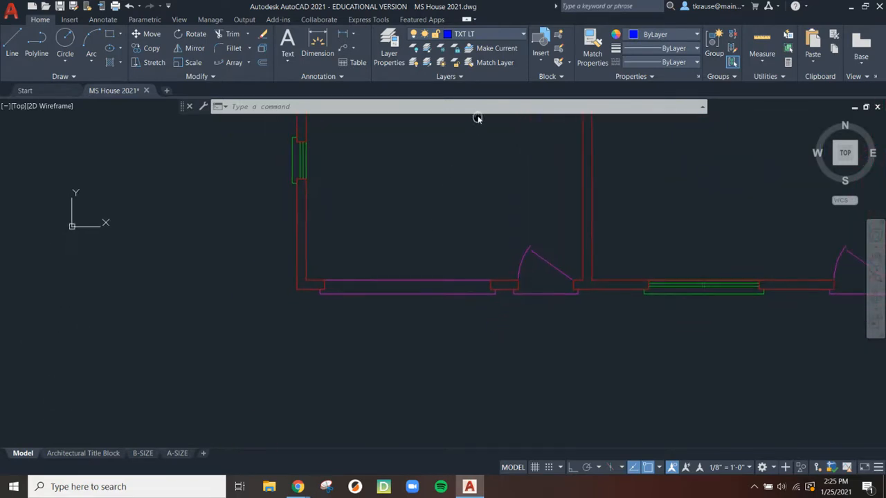
left_click(496, 40)
scroll(485, 433, "up", 5)
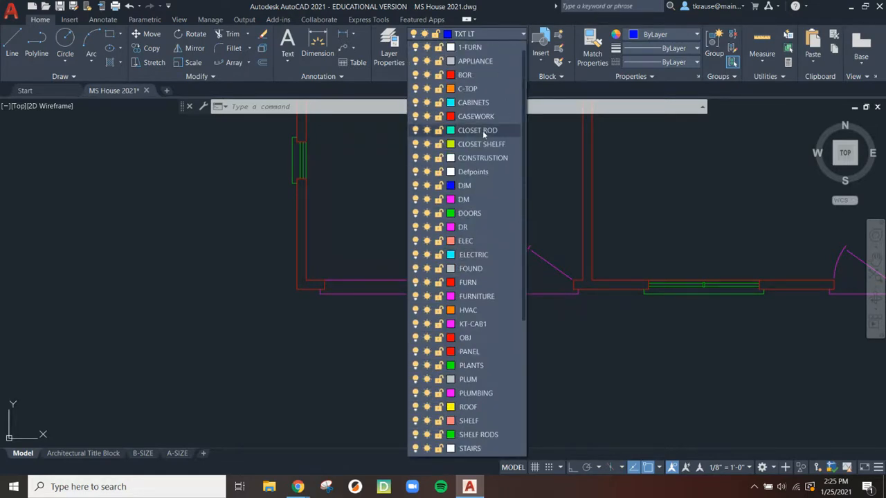
left_click(463, 187)
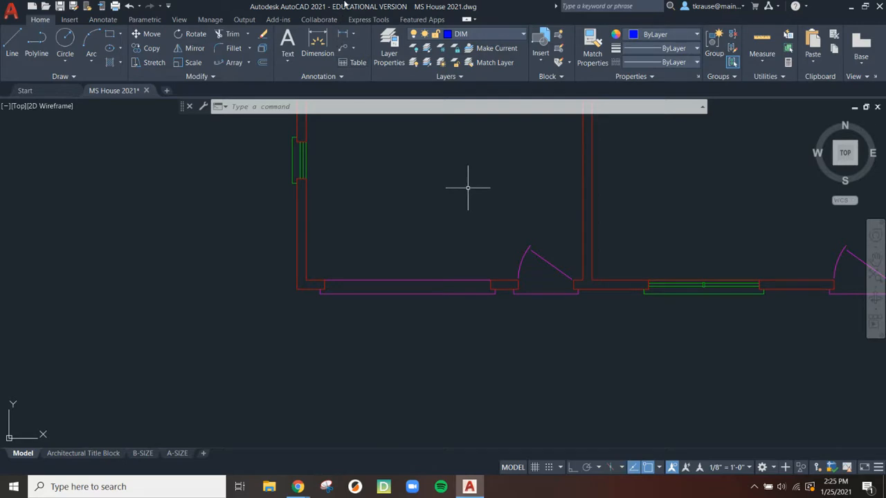
Step: With Ortho on, add a linear dimension from the house's lower left outer corner to the wide door opening's midpoint, placed just below the wall
left_click(354, 35)
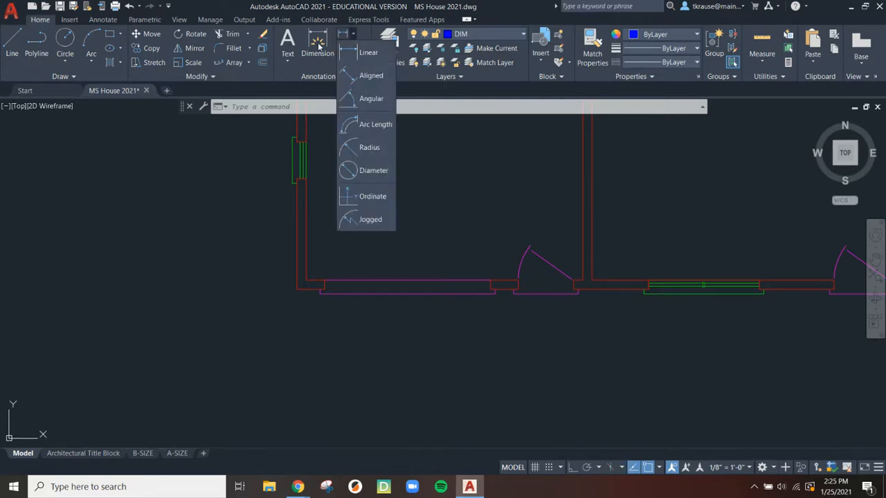
left_click(354, 54)
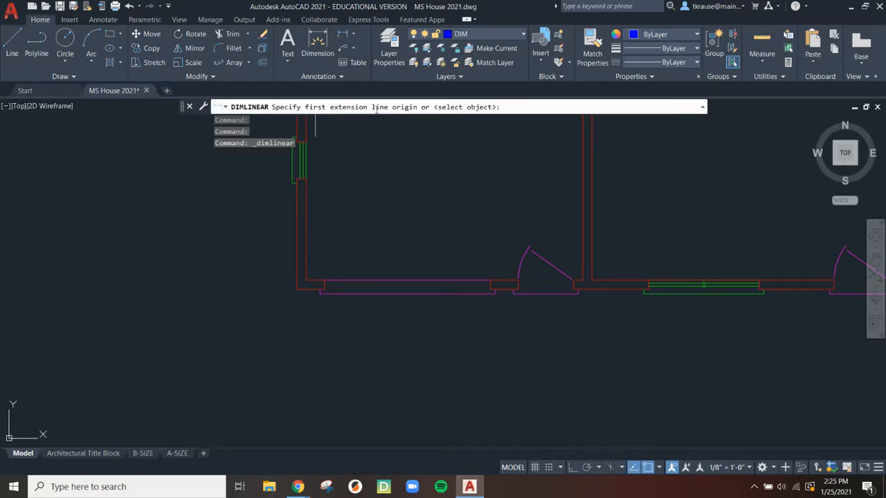
left_click(296, 291)
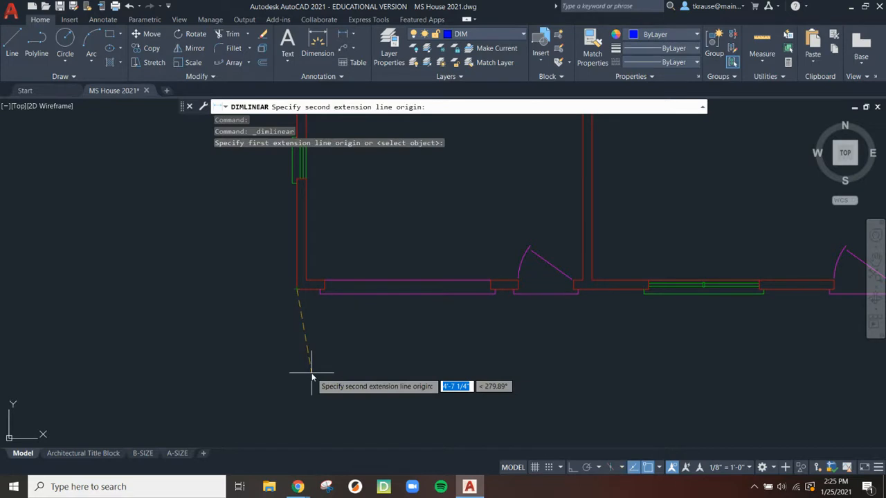
key("F8")
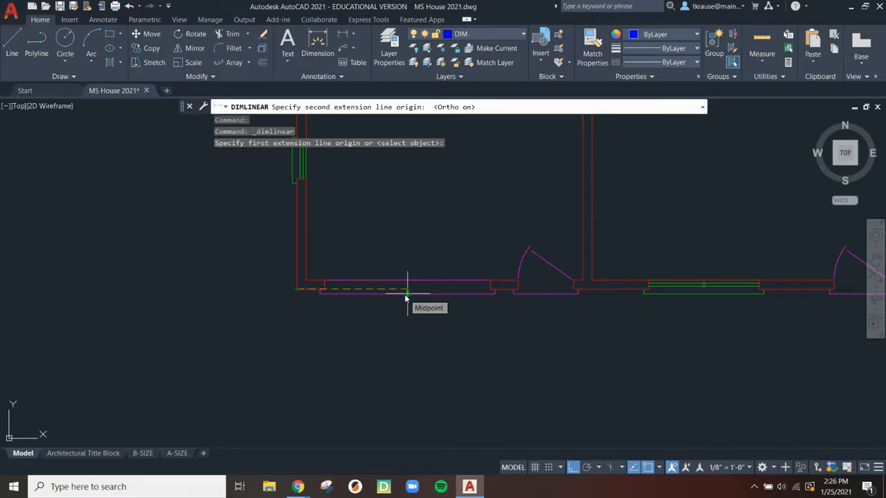
left_click(406, 295)
scroll(396, 320, "up", 3)
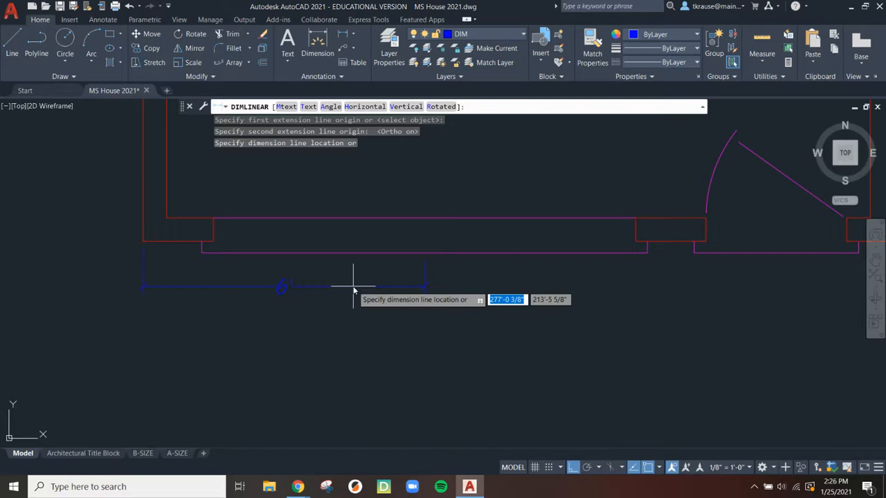
left_click(354, 291)
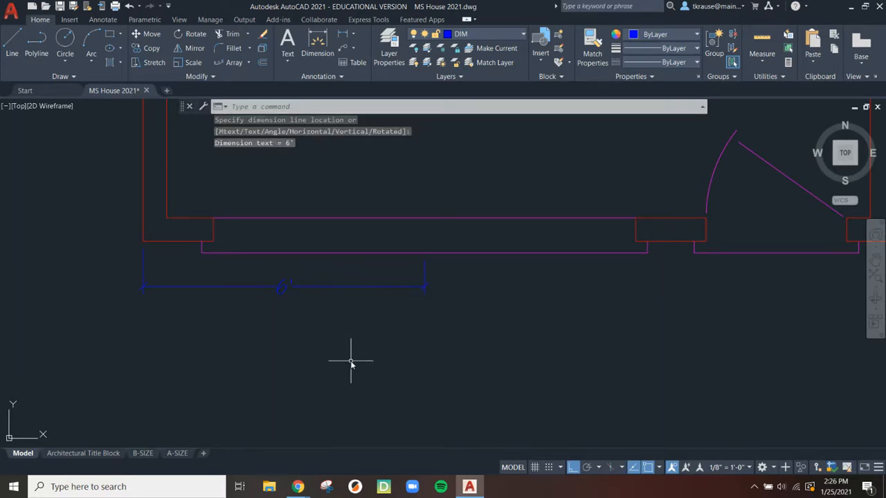
Step: Add a linear dimension from the house's lower left outer corner to the swing door opening's midpoint, placed below the existing dimension
key("Escape")
scroll(353, 357, "down", 3)
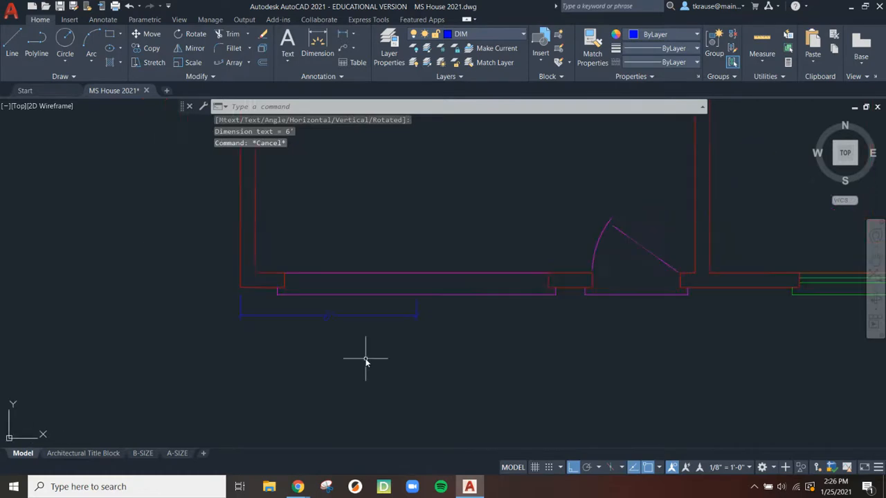
middle_click_drag(381, 339, 297, 316)
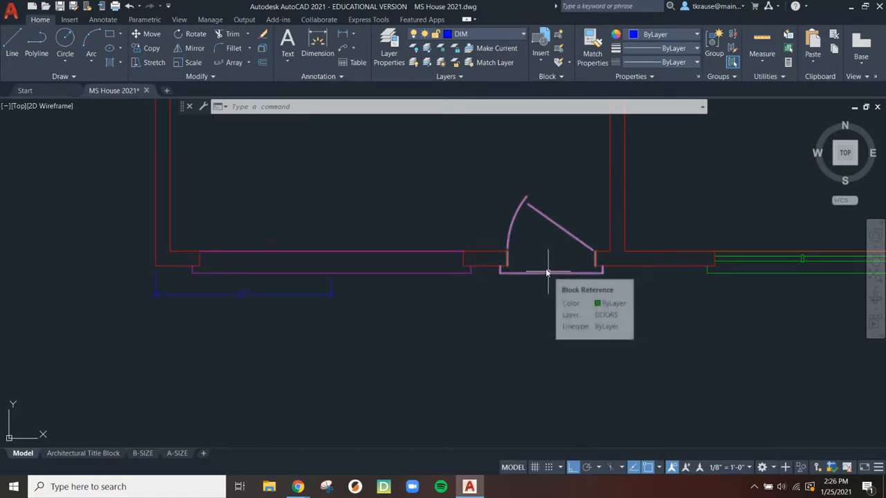
left_click(343, 35)
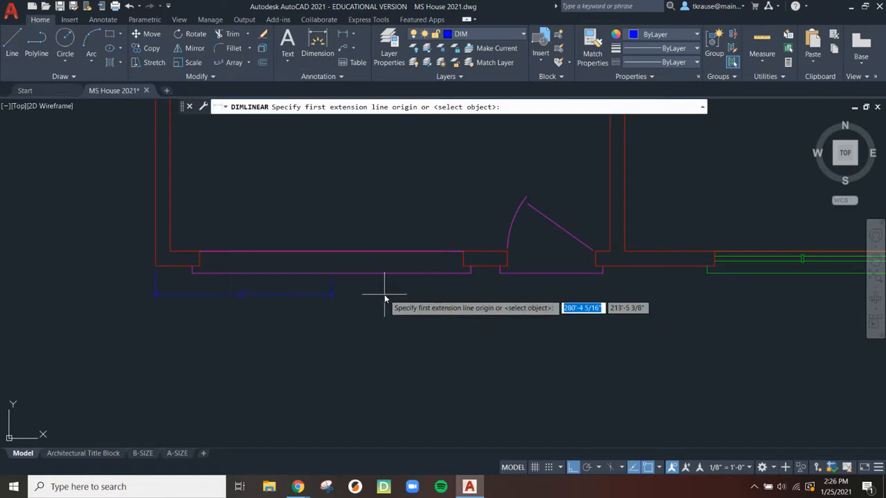
left_click(162, 265)
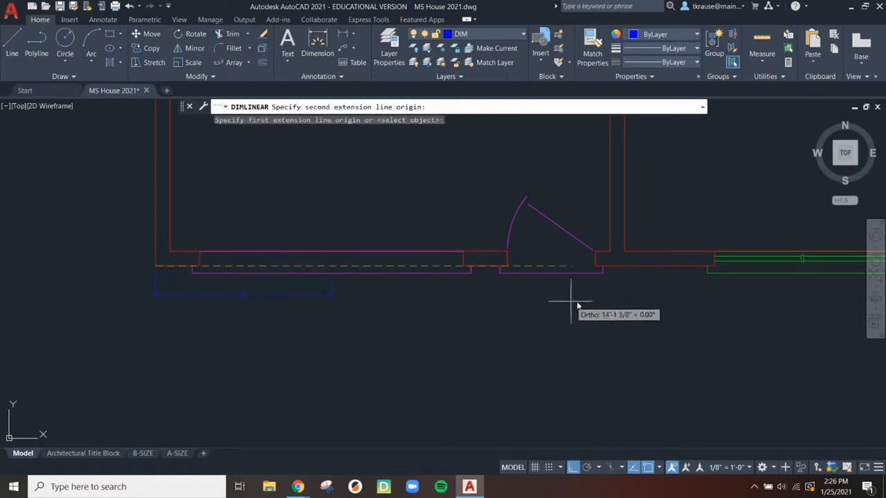
left_click(552, 274)
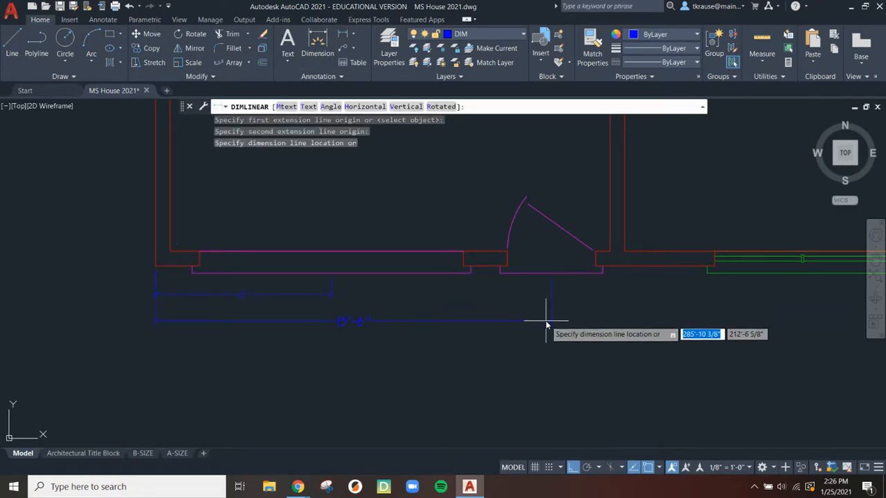
left_click(547, 321)
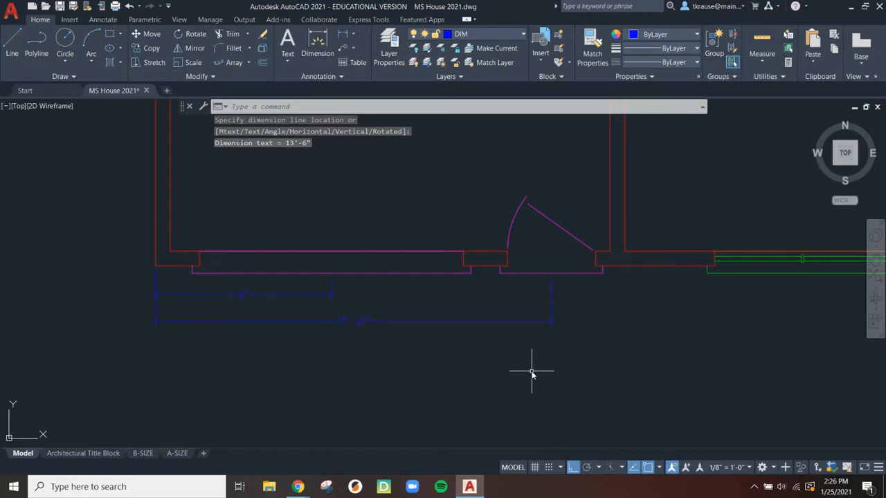
Step: Erase the linear dimension running from the outer corner to the swing door's midpoint
left_click(389, 339)
left_click(378, 318)
key("Delete")
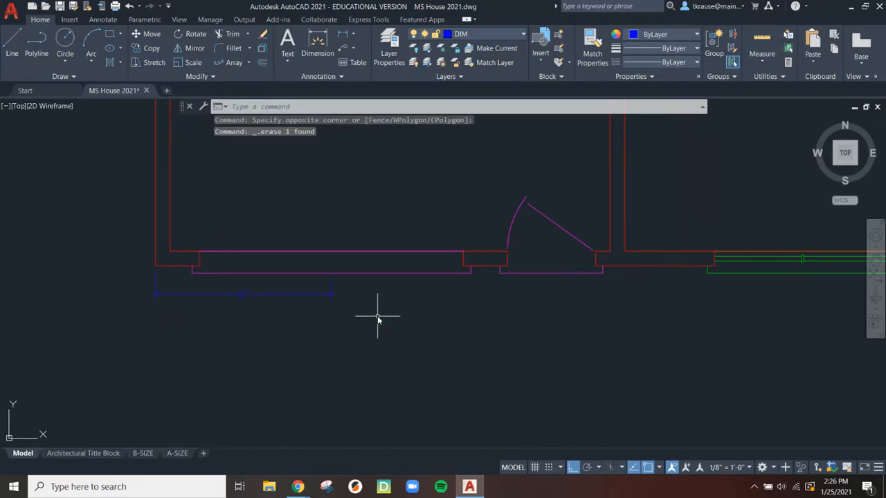
Step: Add a linear dimension from the wide door opening's midpoint to the swing door's midpoint, aligned with the existing dimension line
left_click(345, 36)
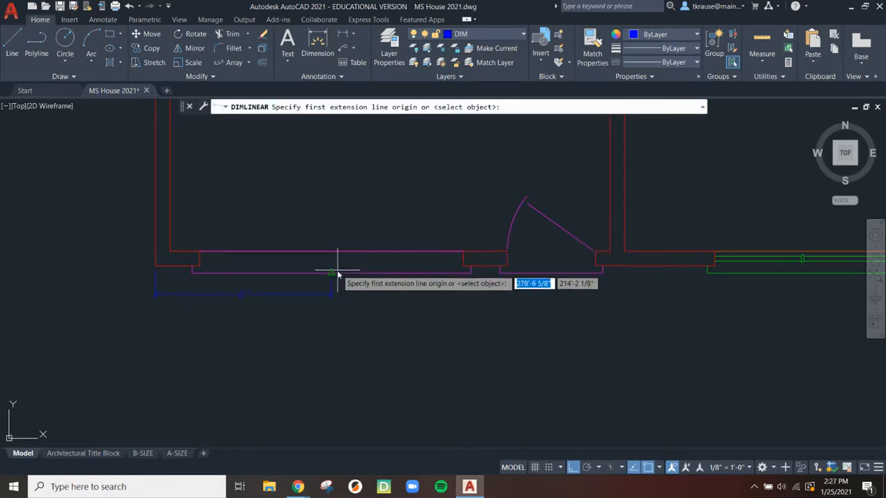
scroll(332, 280, "up", 2)
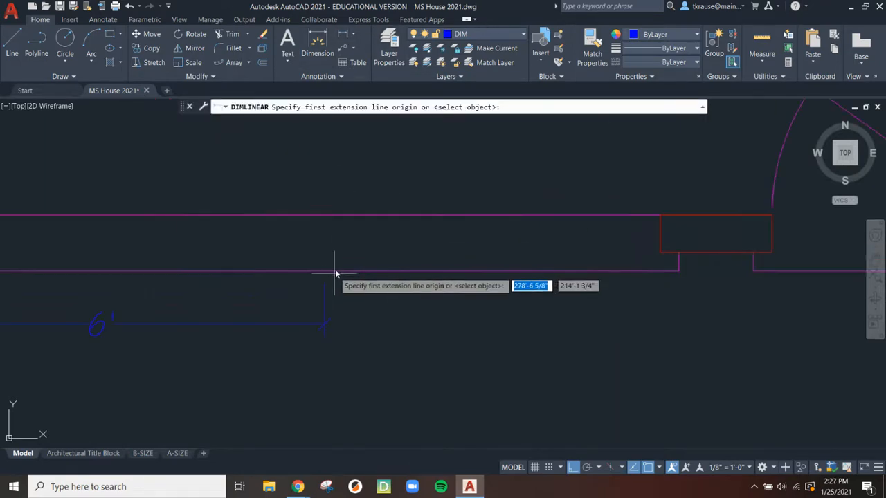
left_click(327, 278)
scroll(335, 285, "down", 5)
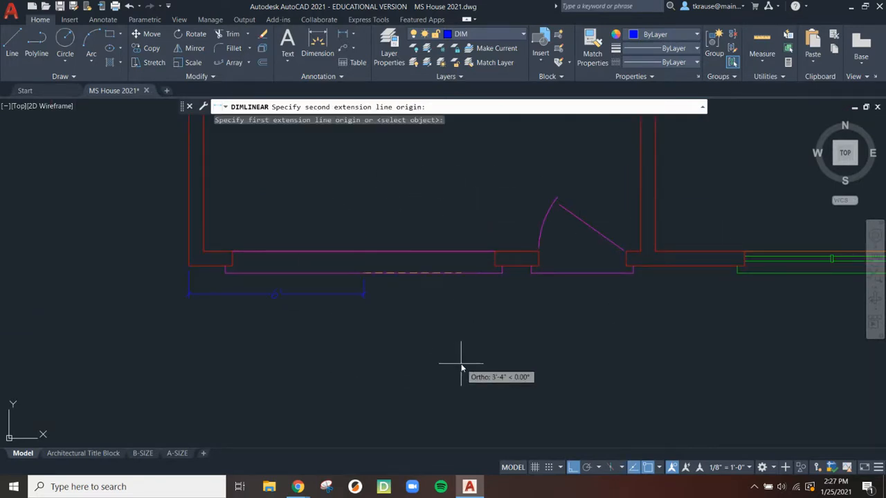
left_click(582, 276)
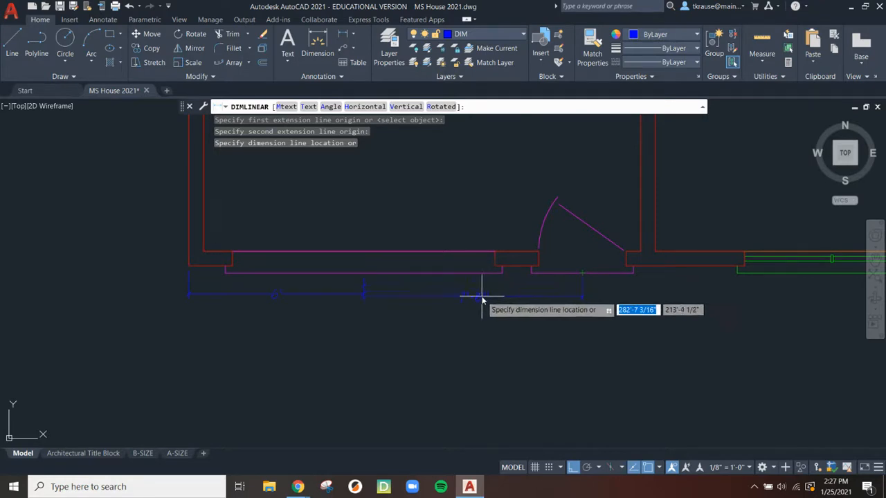
scroll(417, 303, "up", 10)
scroll(376, 272, "down", 5)
mouse_move(375, 273)
middle_mouse_down()
mouse_move(459, 276)
mouse_move(509, 247)
middle_mouse_up()
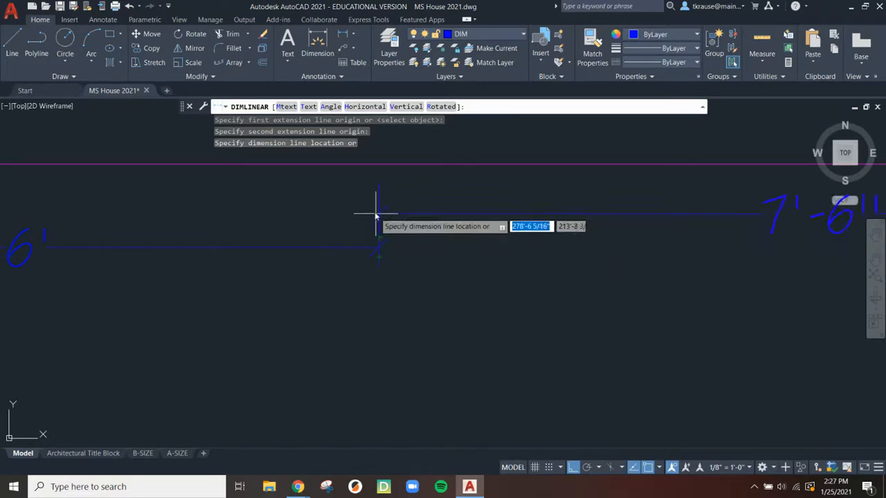
left_click(379, 248)
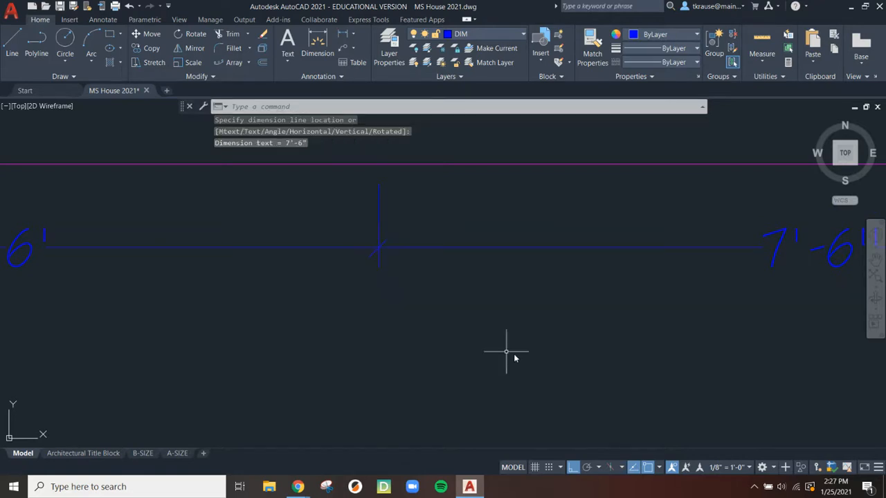
key("Escape")
Step: Add a linear dimension from the lower left outer corner to the near face of the interior wall, placed just below the door dimensions
scroll(560, 306, "down", 4)
middle_click_drag(566, 308, 372, 317)
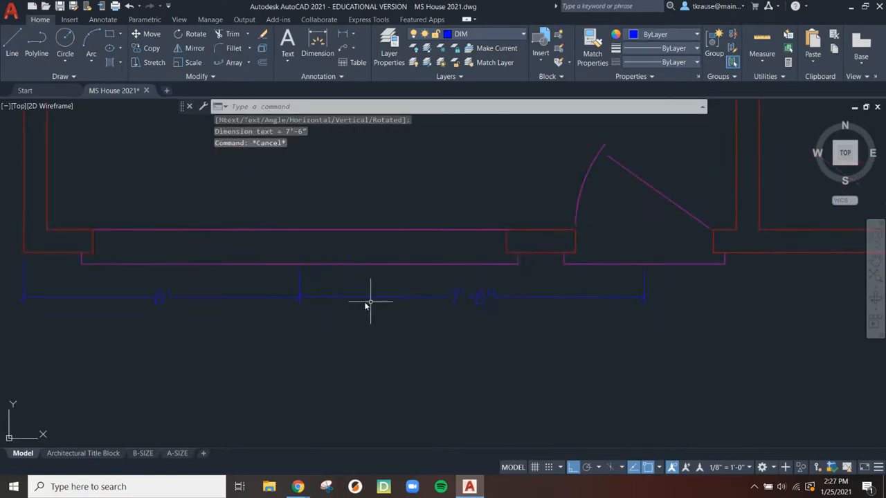
scroll(365, 308, "down", 3)
middle_click_drag(365, 308, 423, 294)
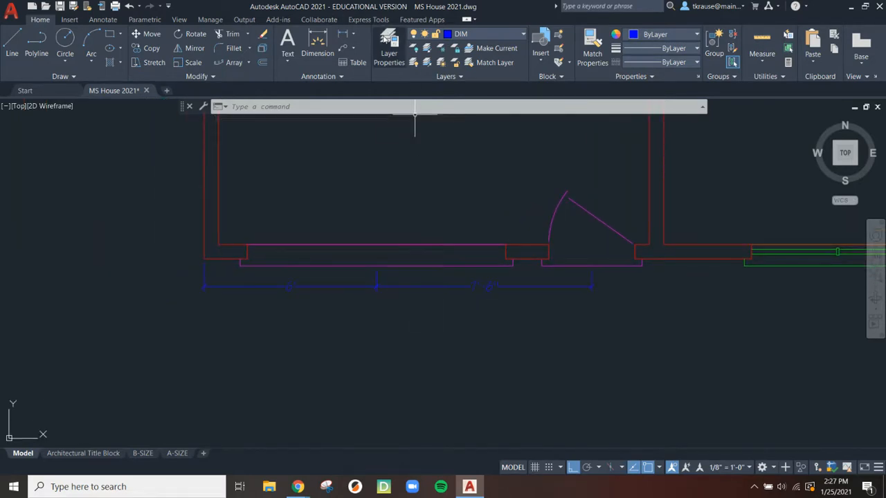
left_click(344, 34)
left_click(220, 258)
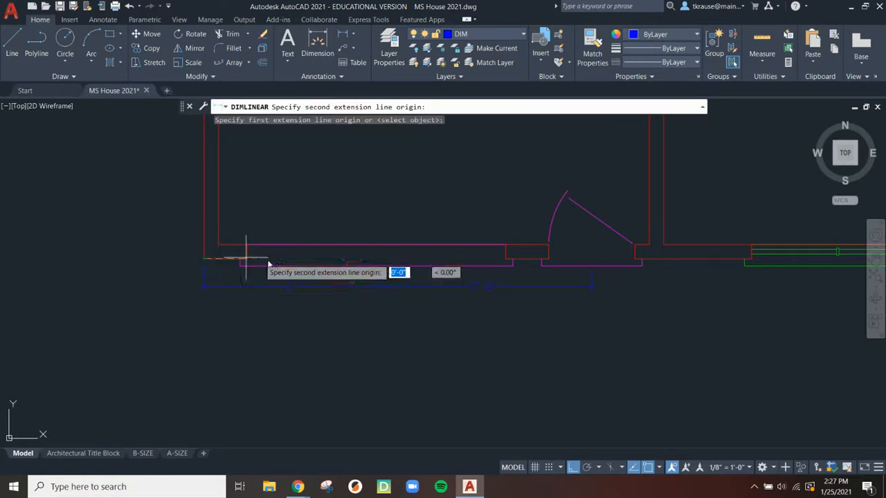
left_click(651, 252)
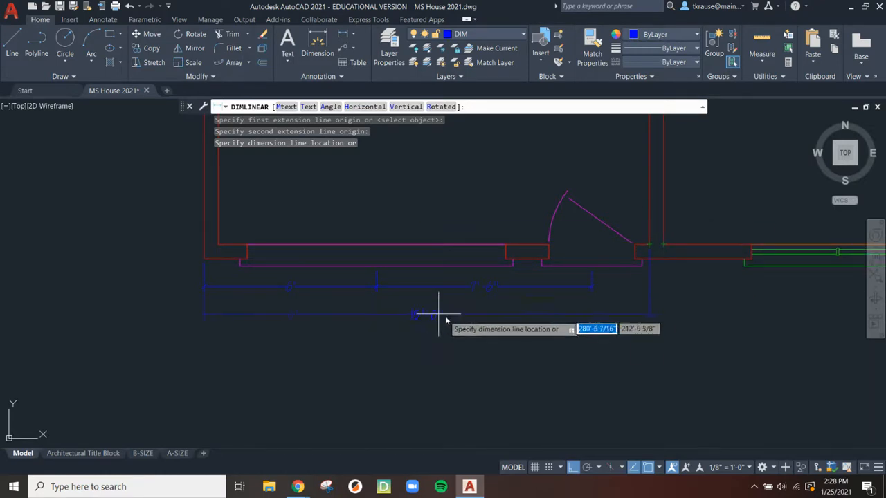
scroll(432, 306, "up", 2)
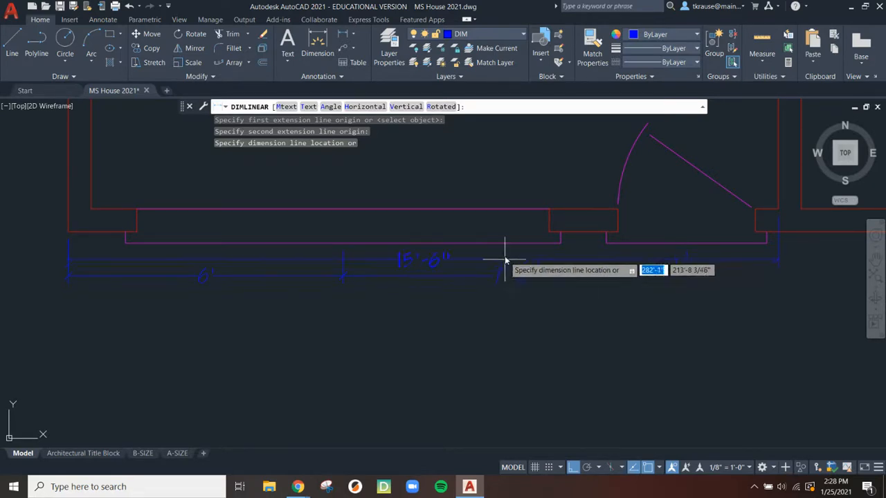
left_click(497, 307)
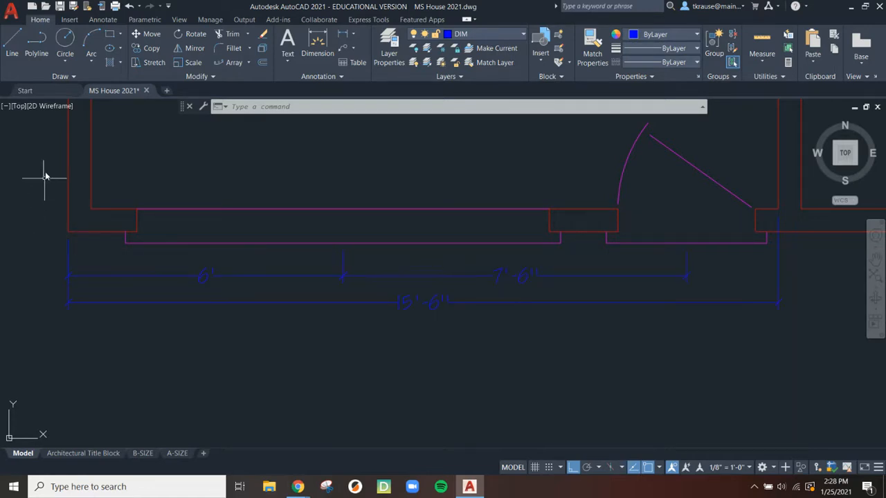
Step: Add a vertical linear dimension from the lower left outer corner to the midpoint of the left wall's window, placed just outside the wall
scroll(269, 280, "down", 2)
middle_click_drag(242, 244, 413, 349)
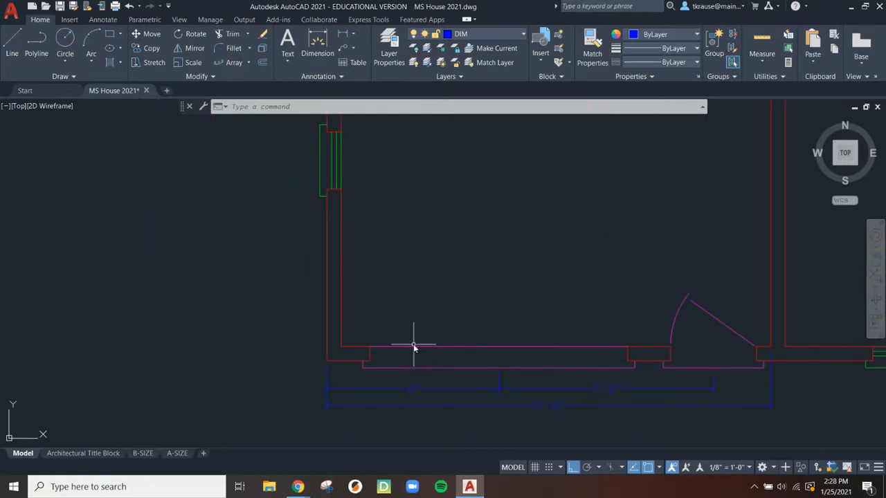
left_click(317, 46)
left_click(328, 360)
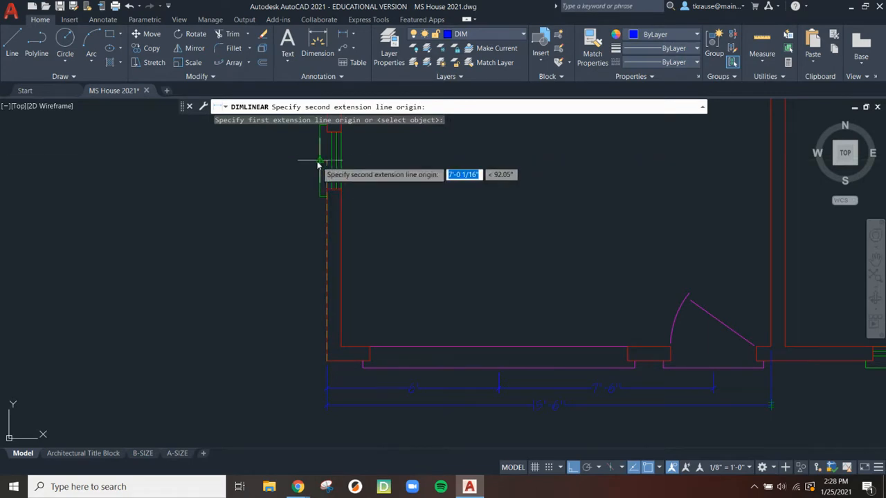
left_click(318, 163)
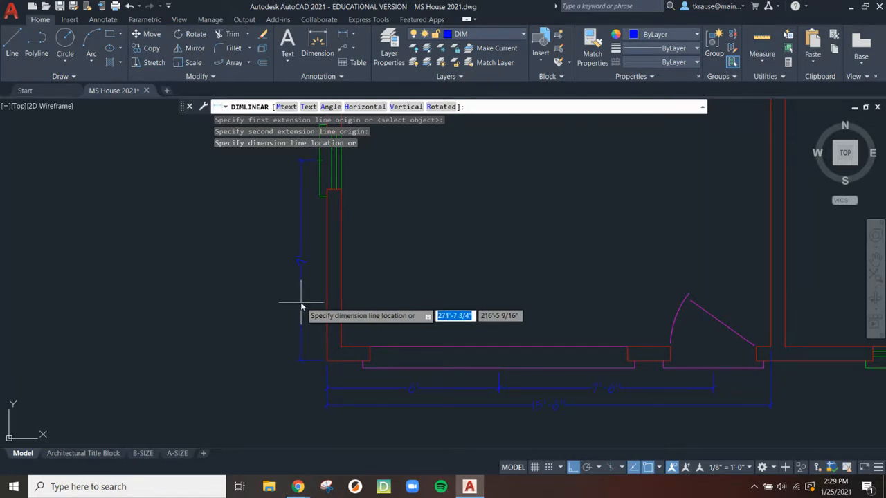
left_click(300, 302)
key("Escape")
Step: Examine the gap between the vertical dimension and the left wall and compare it with the spacing of the lower dimensions
scroll(443, 290, "down", 2)
scroll(360, 263, "up", 8)
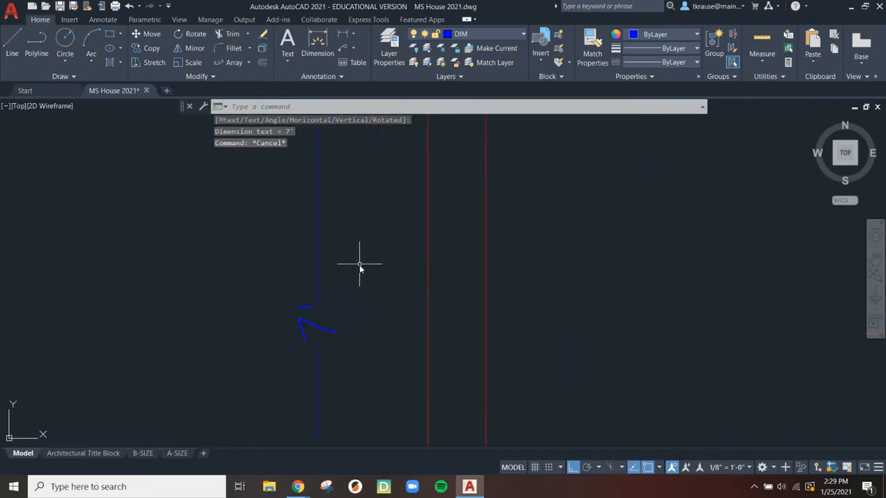
left_click(320, 191)
key("Escape")
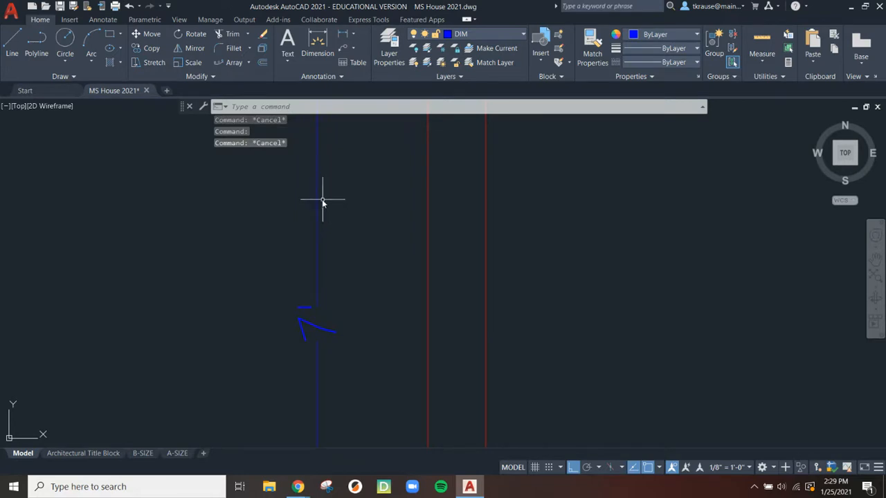
left_click(322, 199)
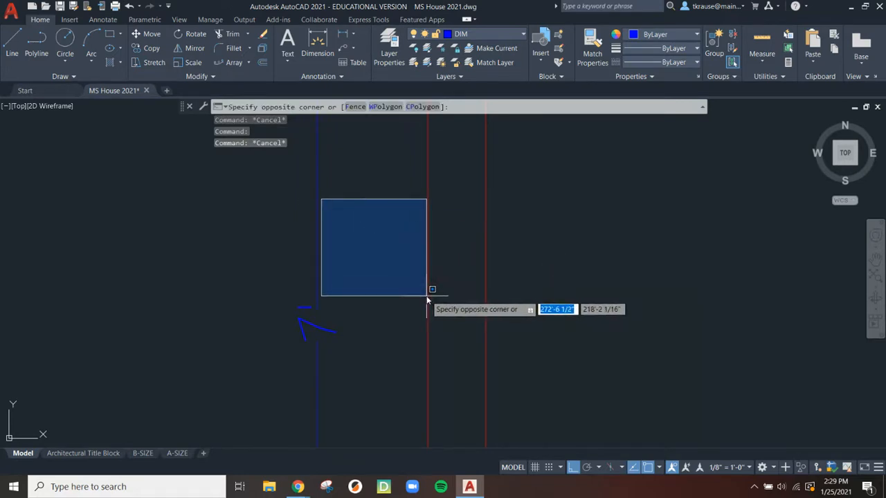
scroll(427, 300, "down", 5)
key("Escape")
scroll(390, 365, "up", 1)
left_click(389, 364)
left_click(410, 378)
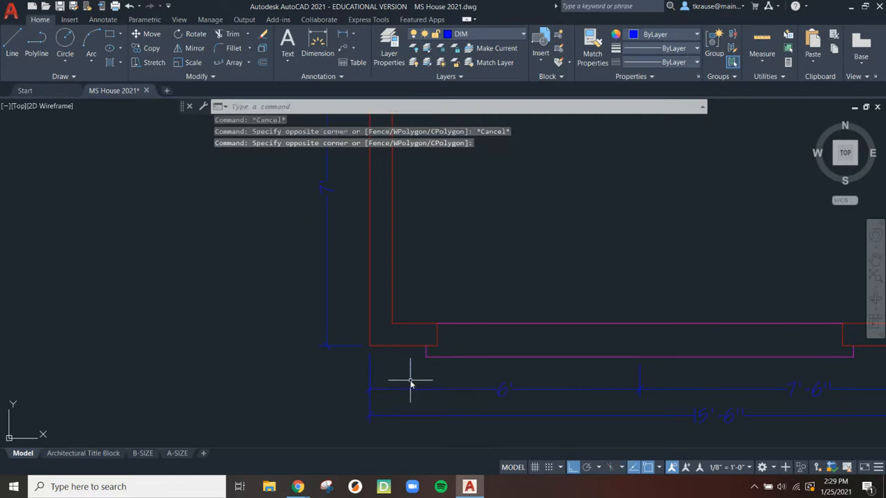
key("Escape")
scroll(467, 295, "down", 2)
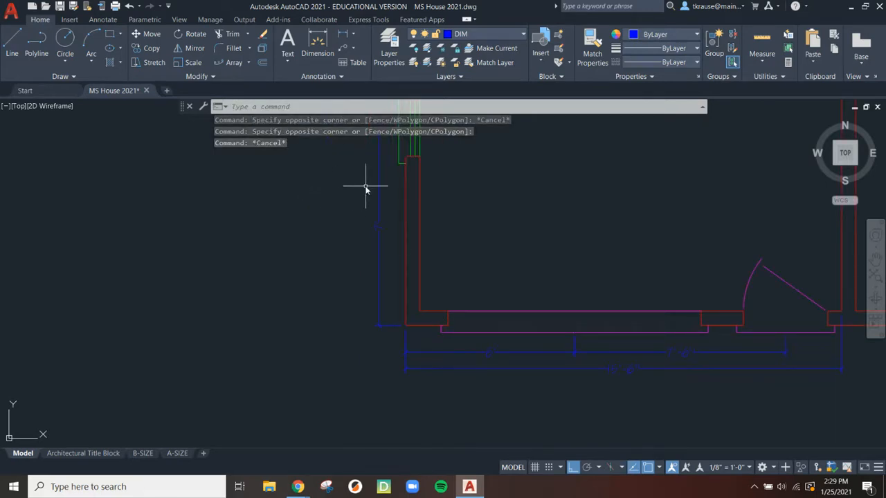
Step: Try moving the vertical dimension line farther out from the left wall, and undo the move
left_click(378, 231)
left_click(379, 227)
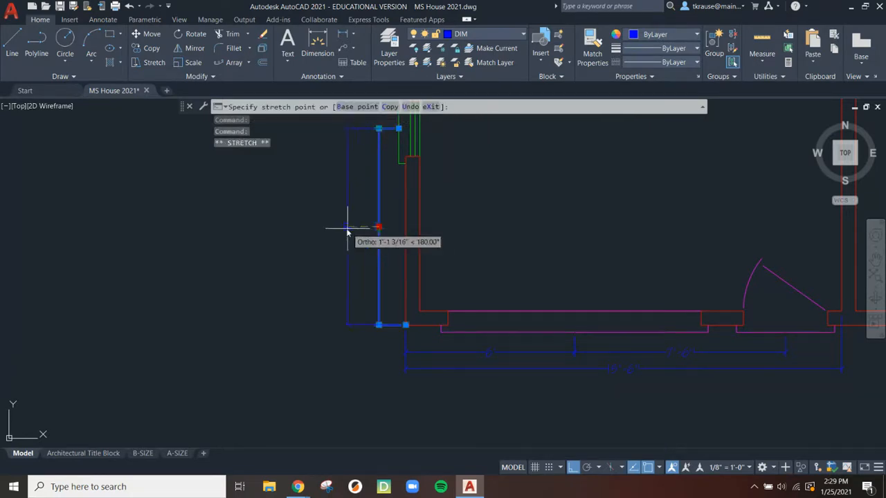
left_click(335, 228)
key("Escape")
key("Escape")
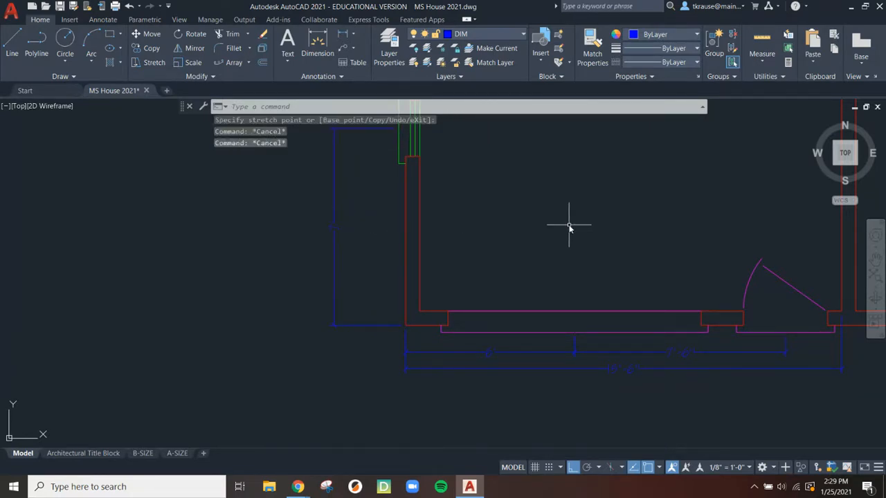
key("ctrl+z")
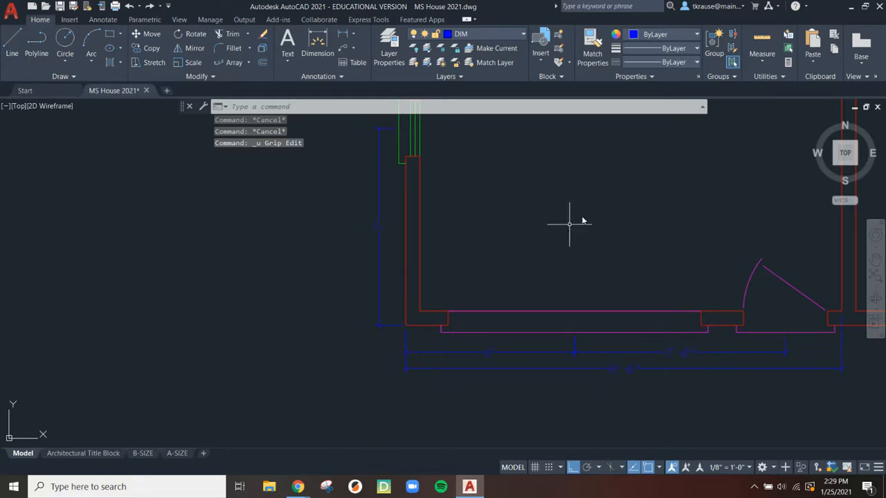
Step: Add a linear dimension from the interior wall's right face to the midpoint of the double window, level with the lower door dimensions
scroll(506, 231, "down", 4)
scroll(562, 283, "up", 4)
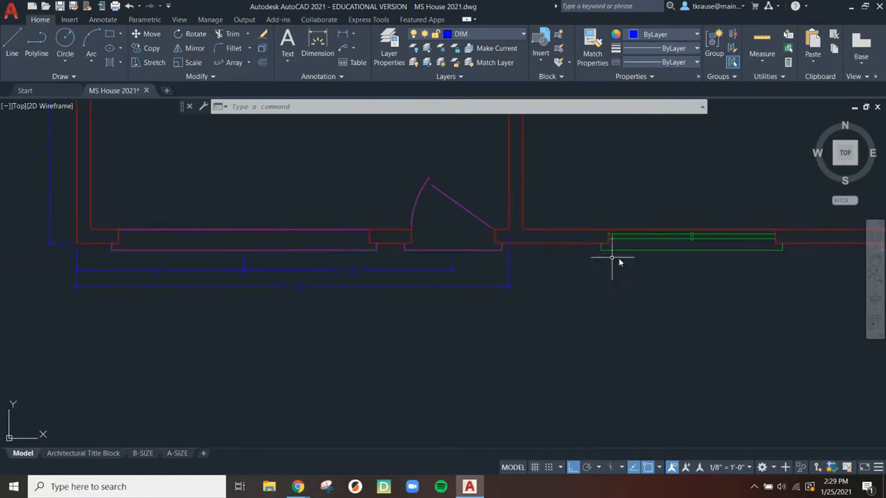
scroll(685, 263, "down", 5)
middle_click_drag(700, 269, 555, 281)
scroll(555, 282, "up", 5)
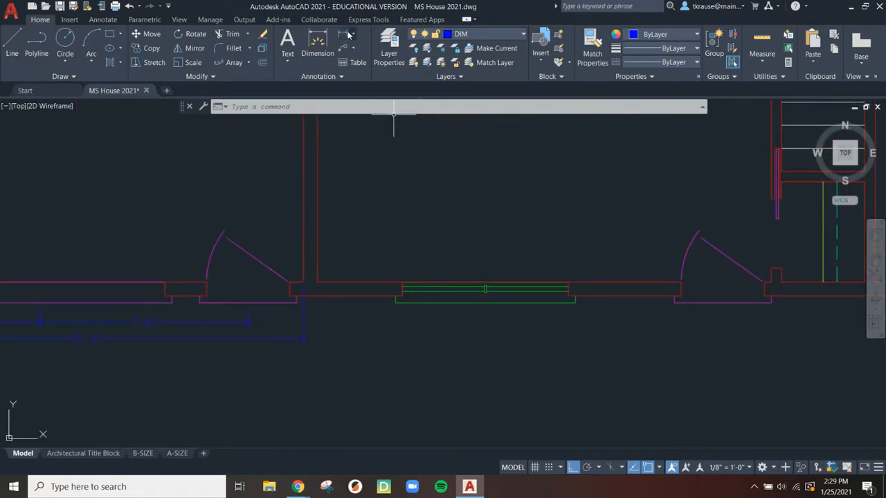
left_click(348, 34)
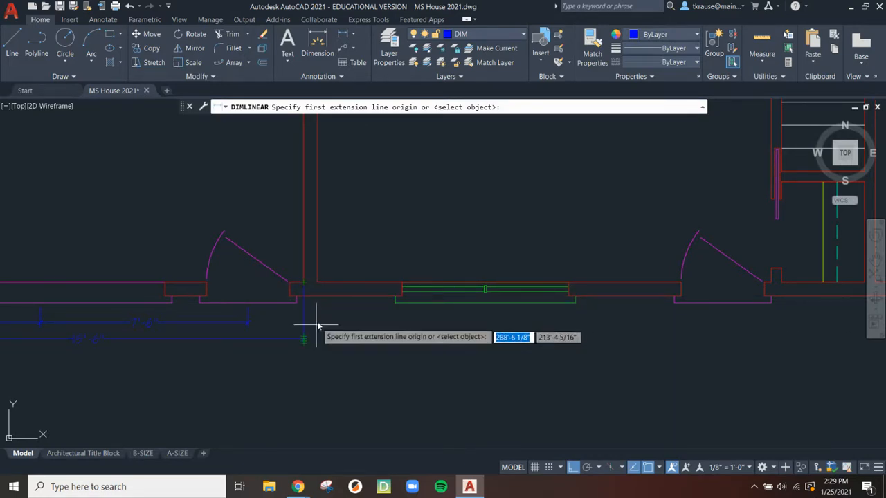
left_click(317, 284)
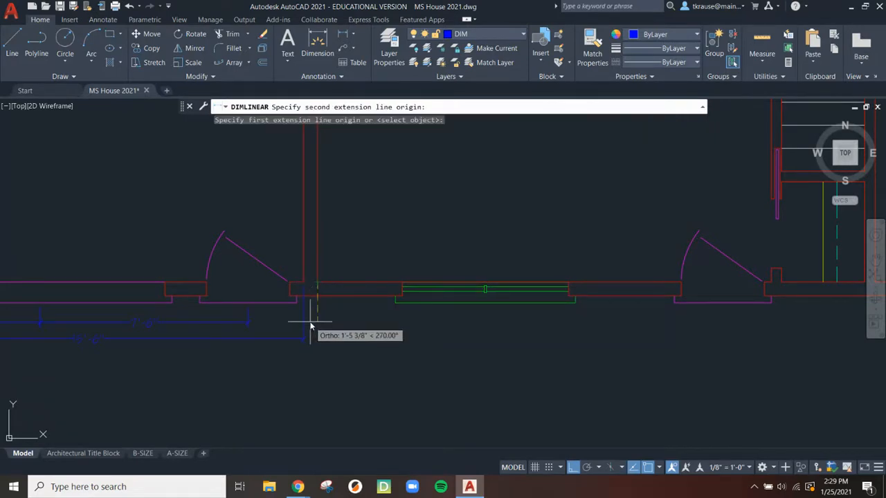
left_click(485, 307)
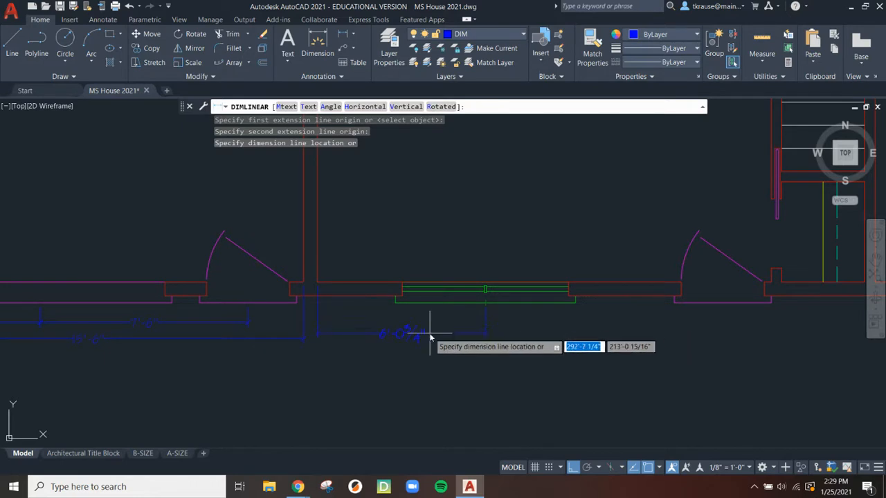
scroll(253, 337, "up", 4)
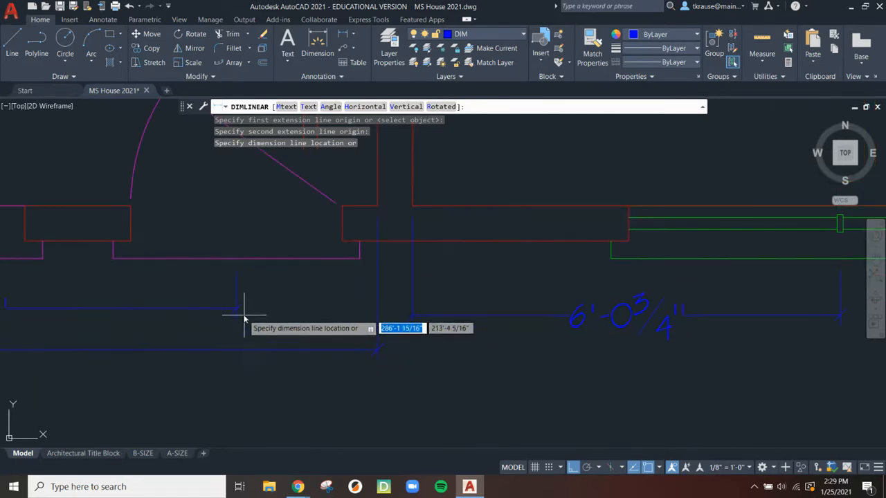
left_click(236, 310)
scroll(599, 322, "down", 3)
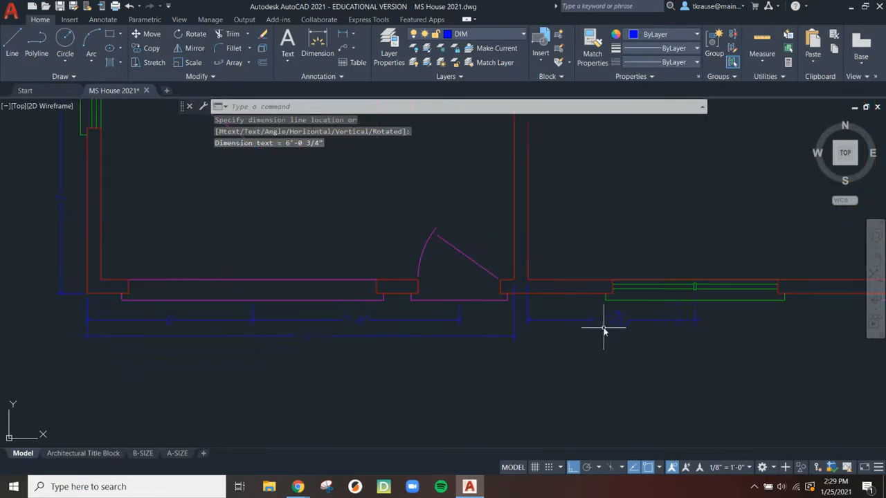
left_click(577, 320)
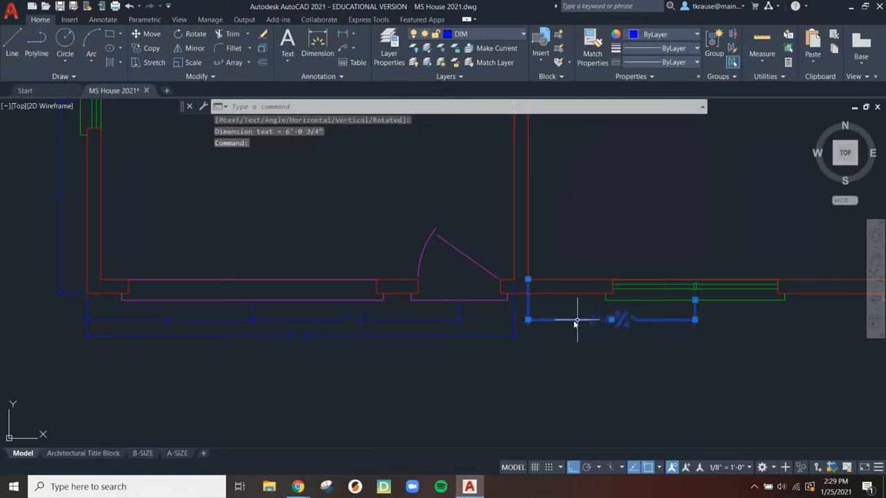
key("Escape")
key("Escape")
Step: Add a linear dimension from the double window's midpoint to the midpoint of the next door along the lower wall, in line with the window dimension
scroll(690, 328, "up", 2)
middle_click_drag(691, 327, 484, 339)
scroll(485, 337, "down", 4)
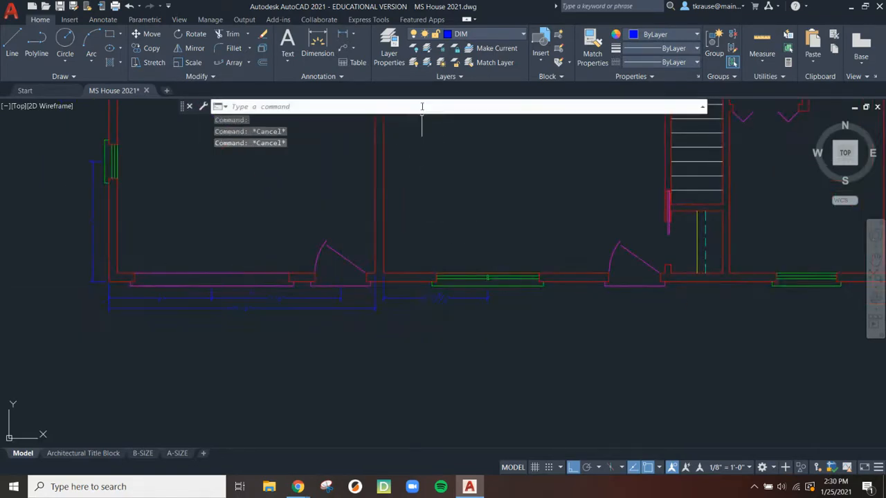
key("Return")
scroll(506, 313, "up", 3)
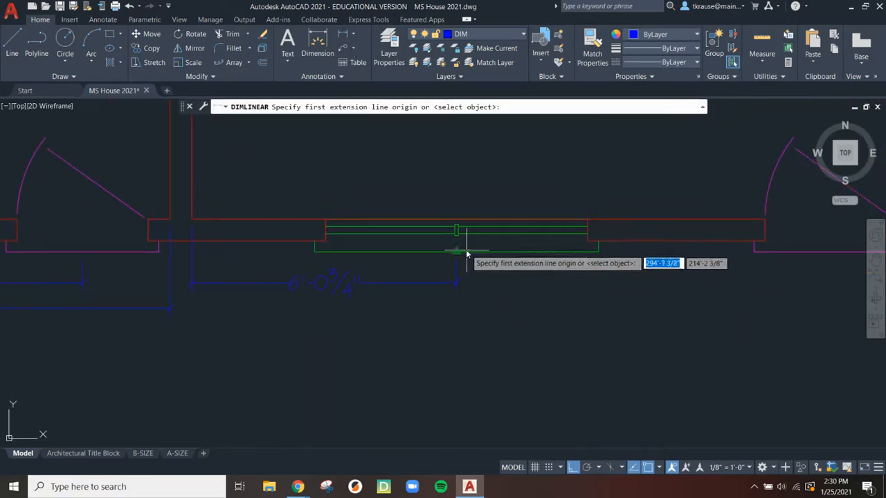
left_click(458, 252)
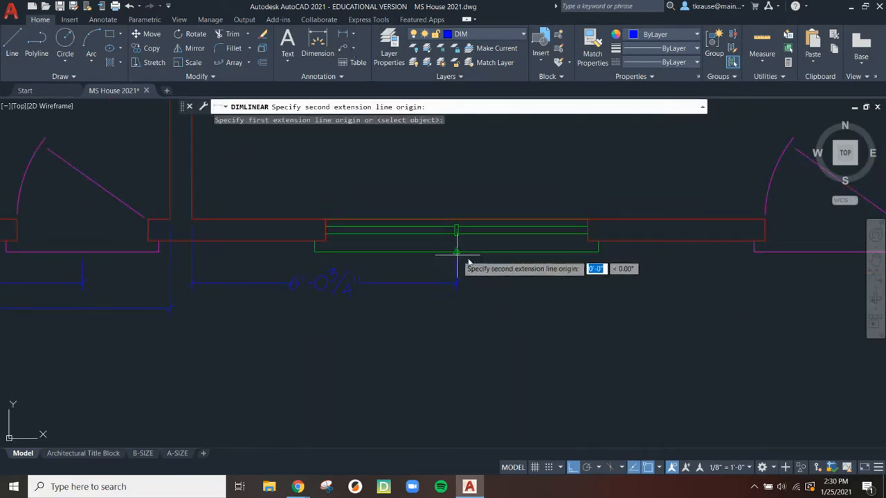
left_click(831, 252)
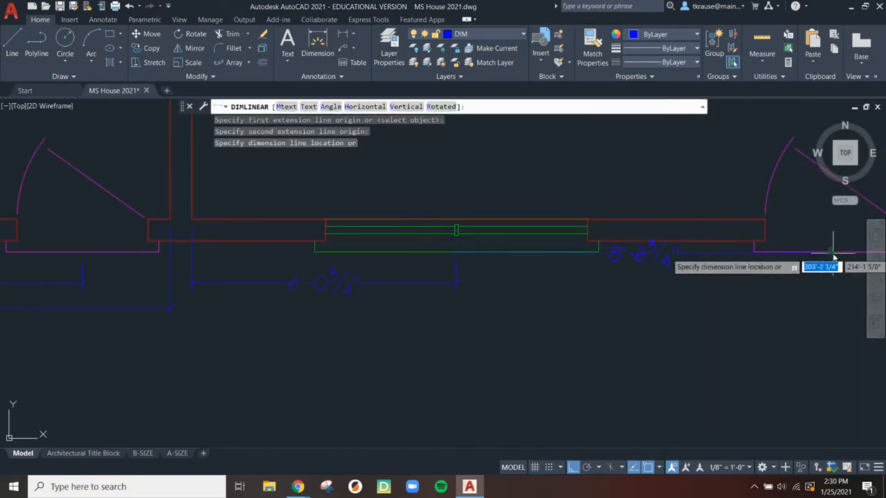
left_click(459, 288)
scroll(599, 313, "down", 2)
scroll(509, 312, "up", 6)
scroll(509, 311, "down", 3)
scroll(590, 296, "down", 3)
middle_click_drag(590, 296, 515, 297)
scroll(516, 298, "down", 3)
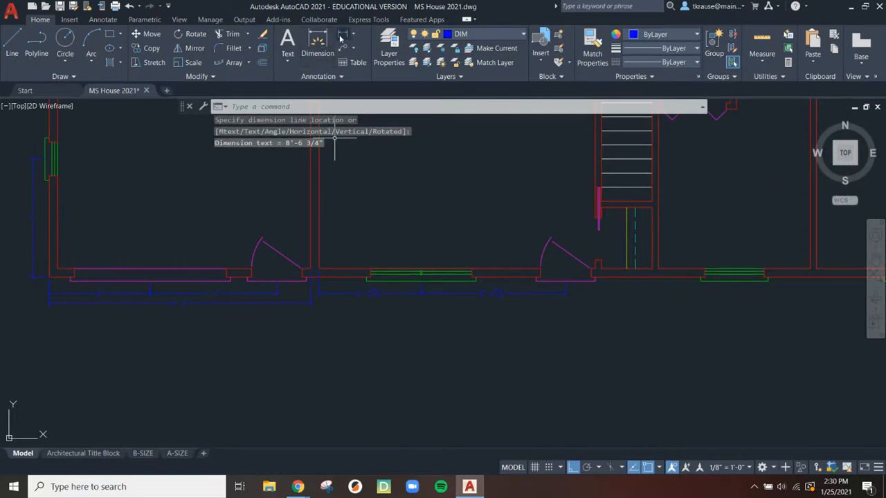
Step: Add a linear dimension from the interior wall's left face to the near face of the wall beside the second door, aligned with the 15'-6" dimension
left_click(317, 43)
scroll(317, 277, "up", 4)
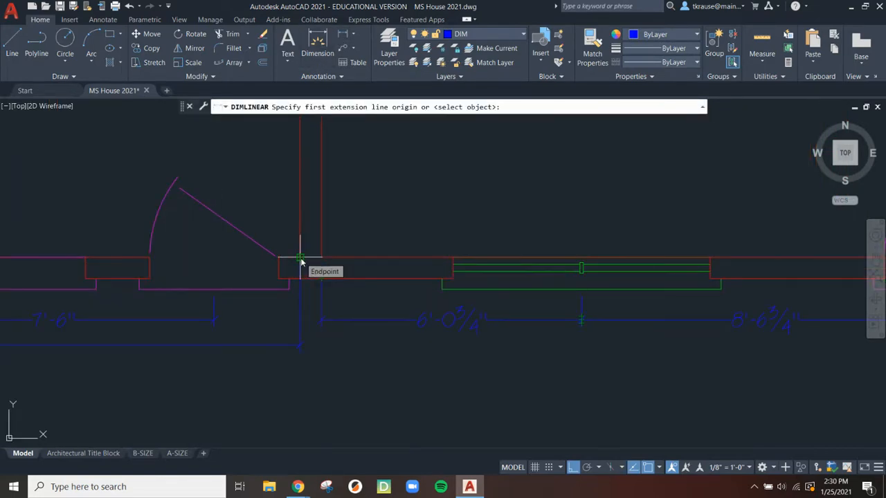
left_click(301, 258)
middle_click_drag(599, 296, 338, 297)
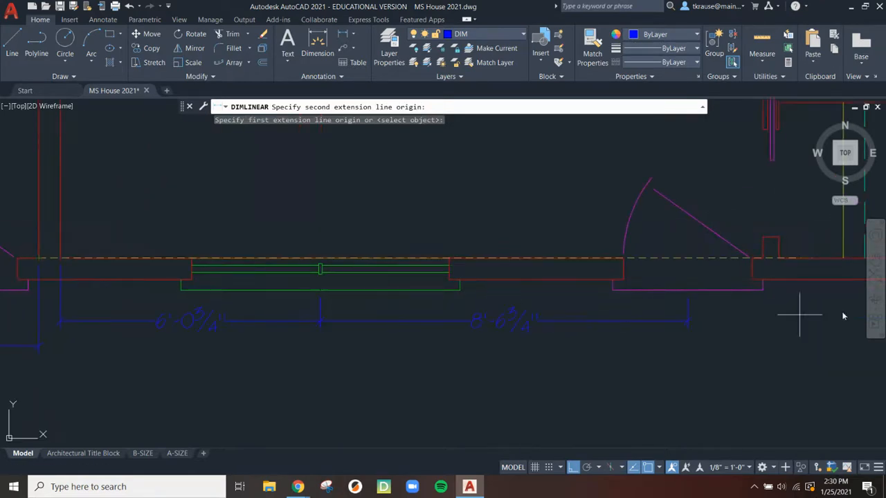
left_click(763, 259)
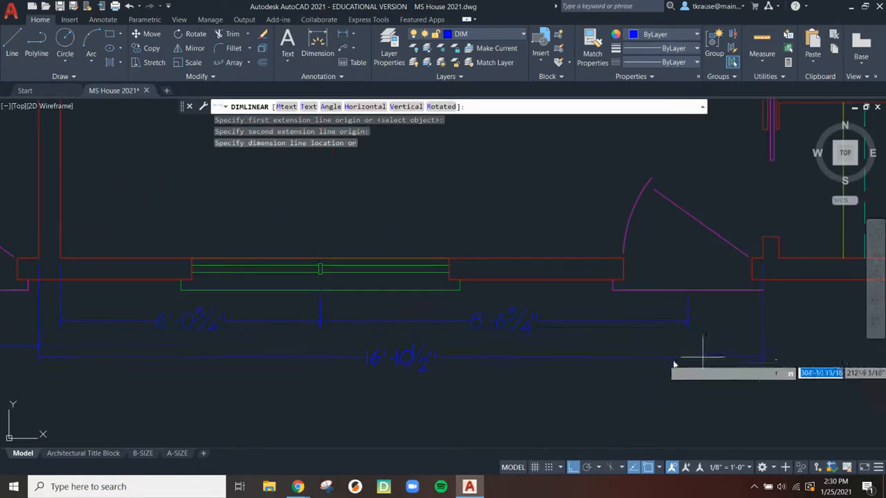
middle_click_drag(123, 358, 494, 328)
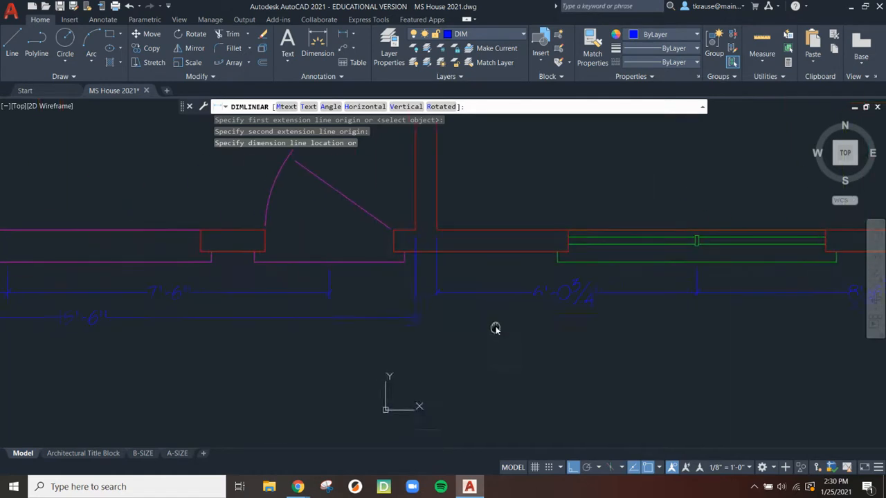
left_click(415, 318)
key("Escape")
key("Escape")
scroll(526, 367, "down", 5)
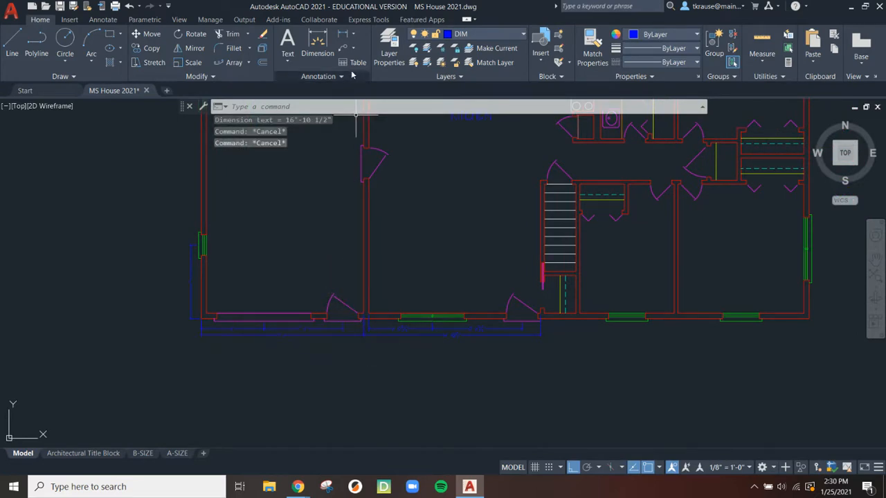
Step: Add an overall linear dimension between the house's lower left and lower right outer corners, placed just below the wall dimensions
left_click(343, 34)
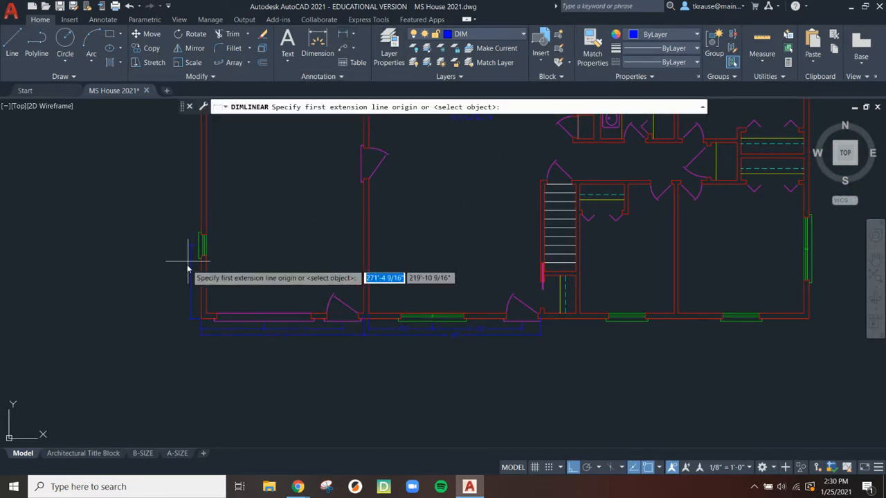
left_click(200, 318)
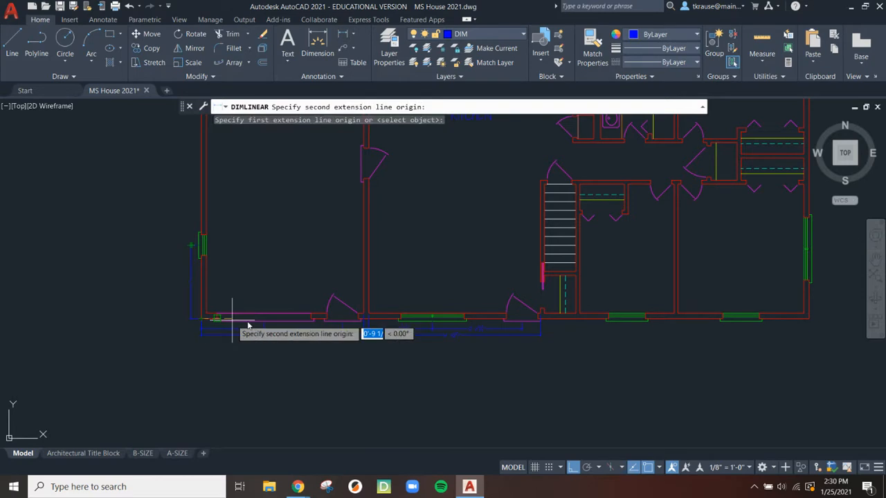
left_click(807, 322)
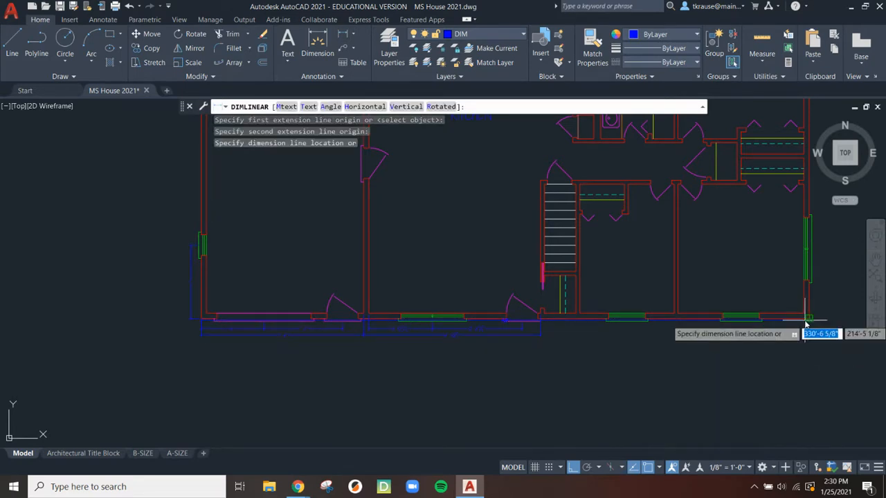
scroll(436, 340, "up", 5)
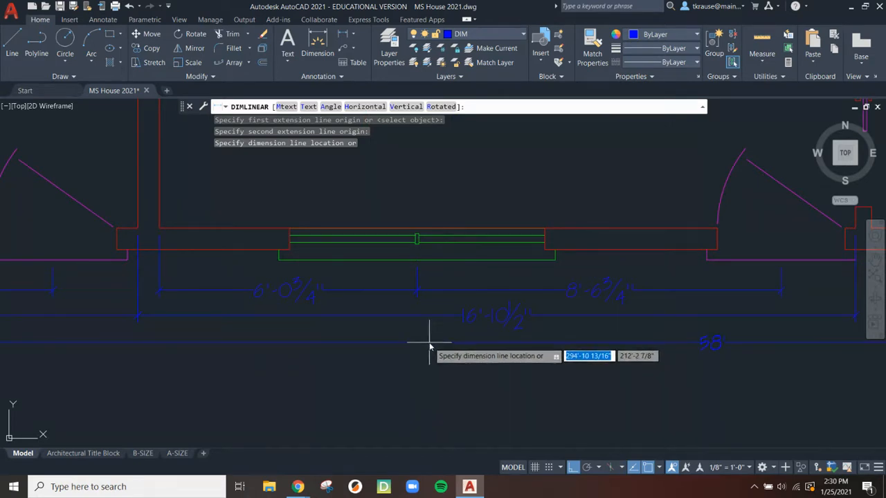
left_click(430, 346)
key("Escape")
scroll(580, 380, "down", 3)
scroll(444, 360, "down", 3)
scroll(445, 358, "down", 2)
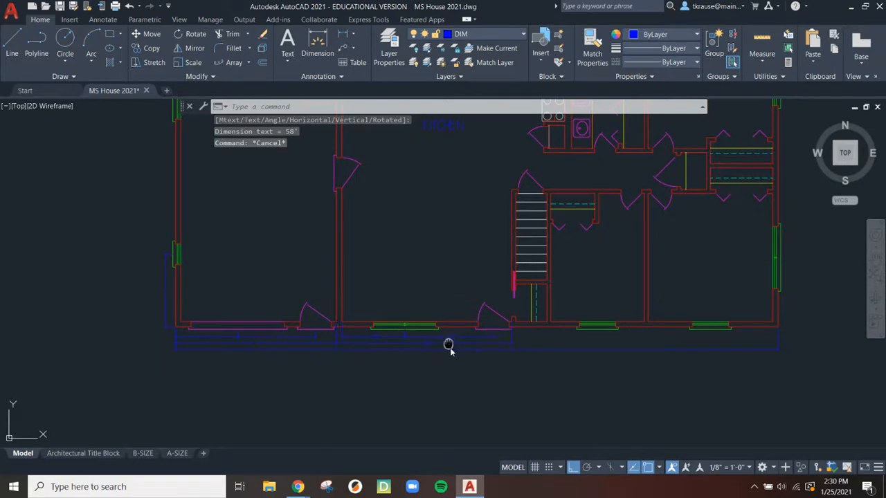
middle_click_drag(449, 344, 457, 378)
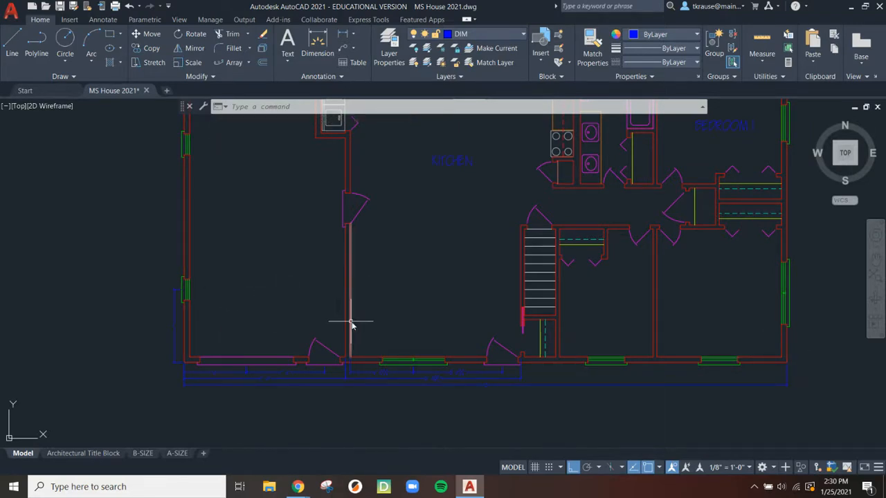
Step: Check the lower dimension rows and save the drawing
scroll(355, 362, "up", 5)
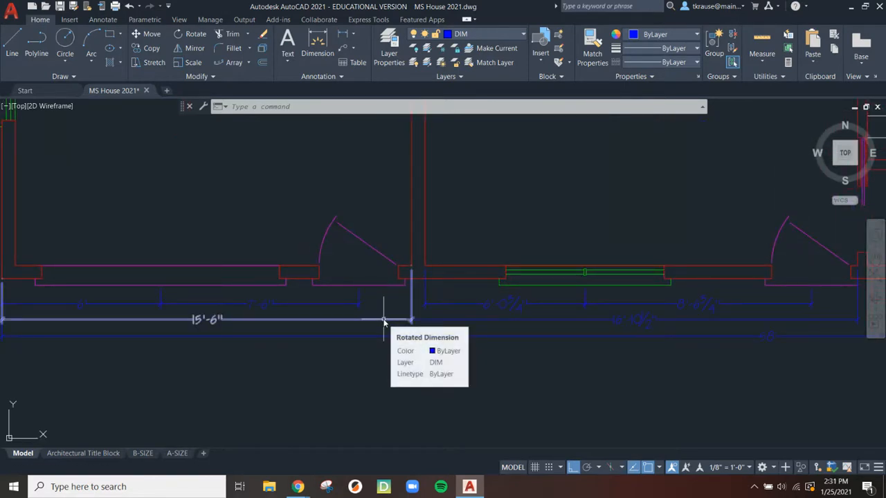
middle_click_drag(386, 324, 496, 333)
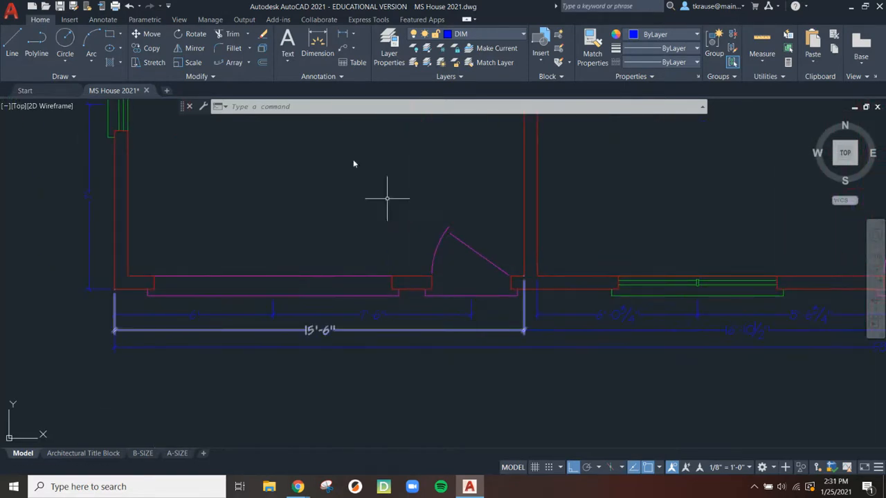
scroll(329, 202, "down", 6)
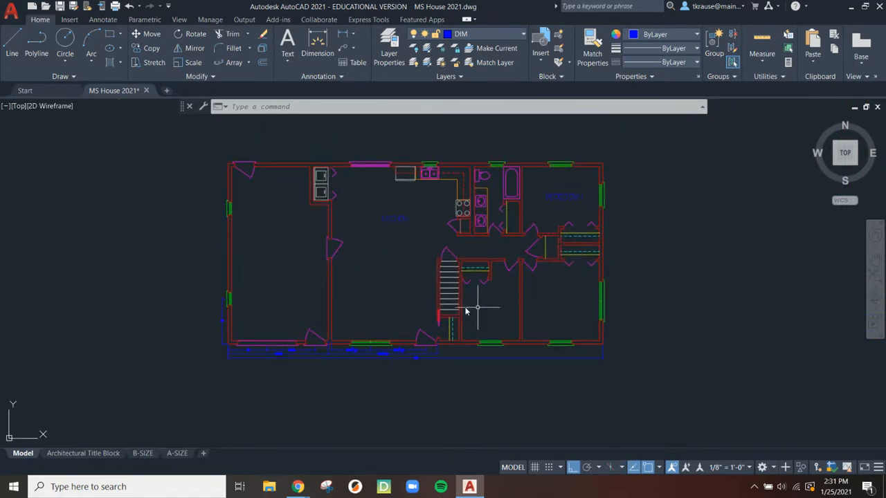
middle_click_drag(394, 272, 414, 298)
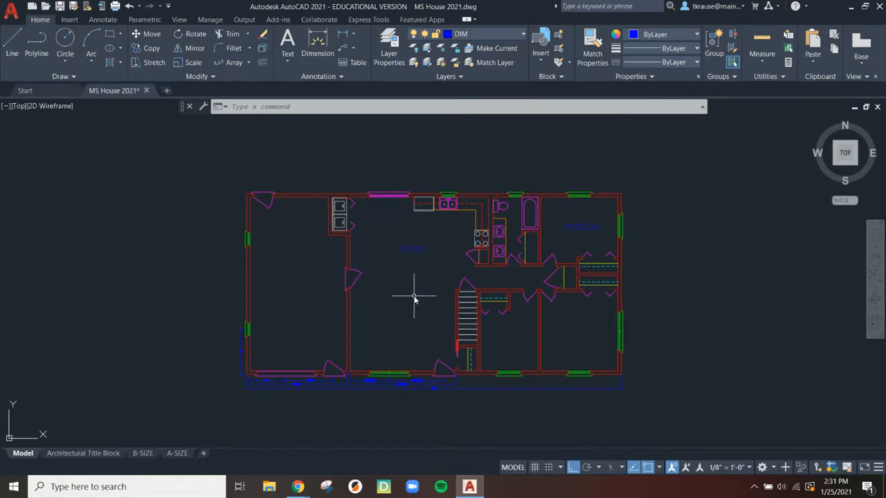
key("ctrl+s")
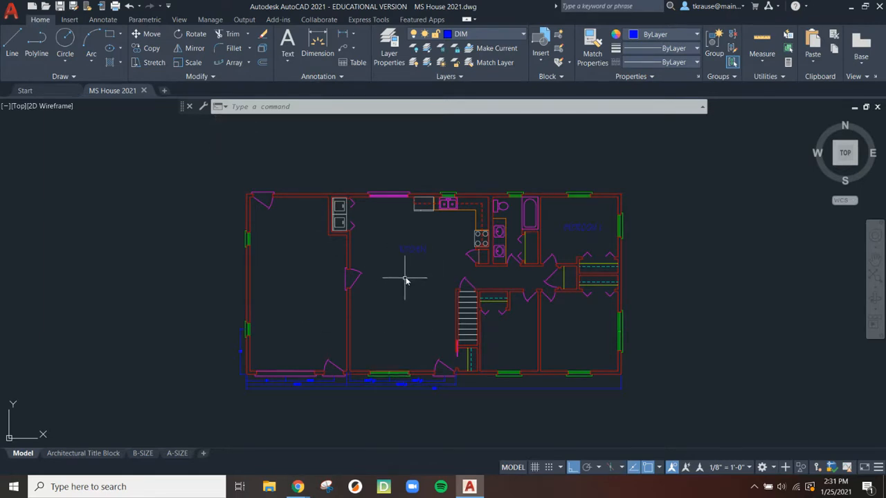
Step: Move the KITCHEN label straight down about 14 feet, to just above the lower wall between the double window and the door
scroll(407, 276, "up", 4)
left_click(411, 217)
middle_click_drag(395, 371, 448, 243)
scroll(457, 200, "down", 2)
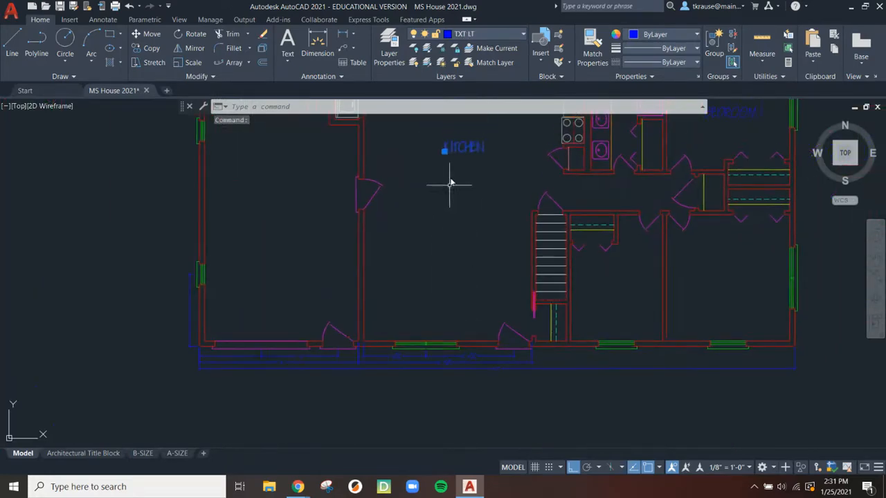
left_click(446, 150)
scroll(425, 297, "up", 5)
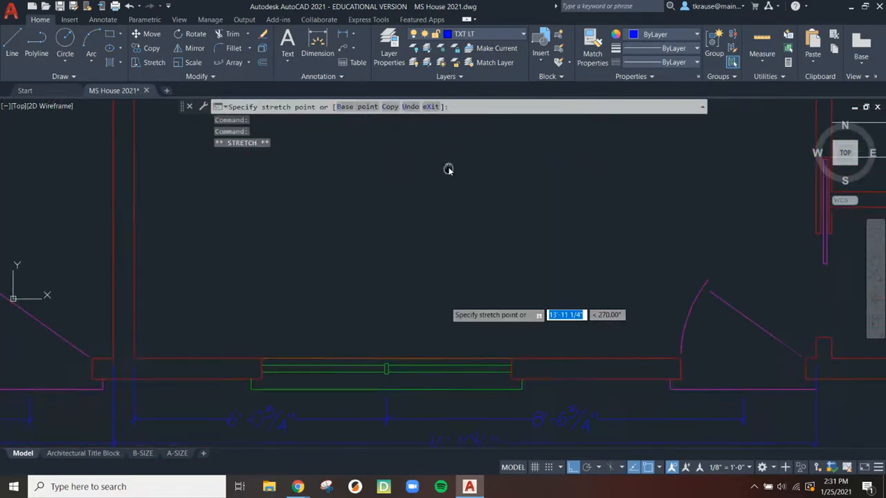
key("Escape")
key("Escape")
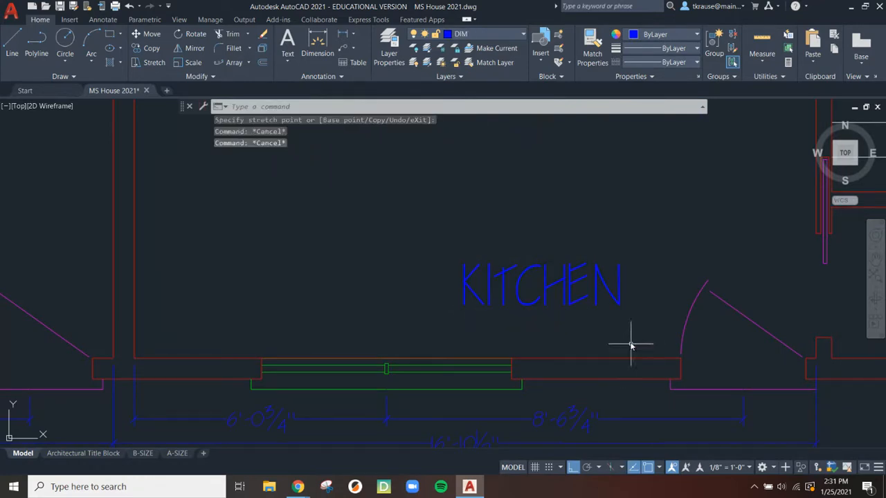
Step: Add a single-line KITCHEN label with 6" text height and 0 rotation above the double window, beside the existing larger KITCHEN label
scroll(607, 307, "down", 1)
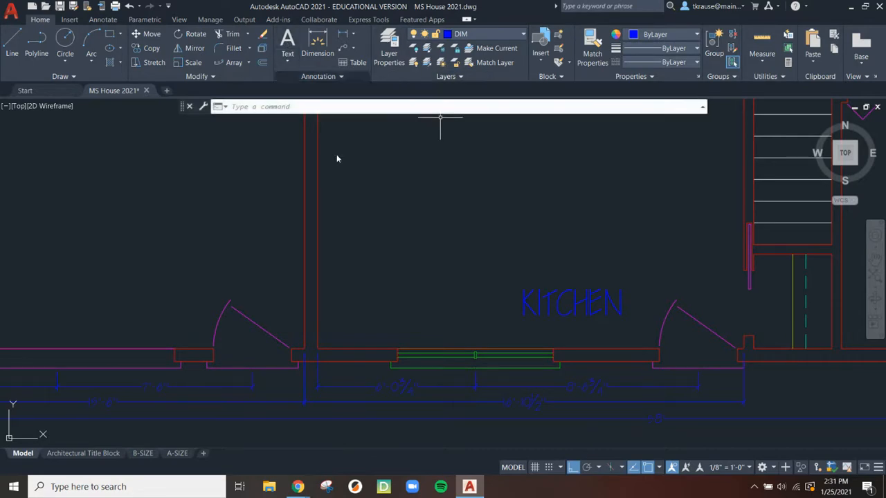
key("Return")
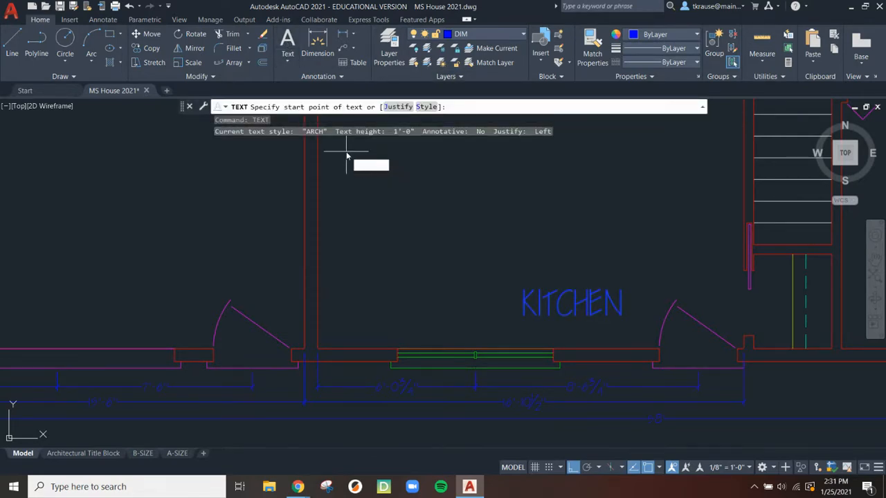
scroll(347, 166, "down", 2)
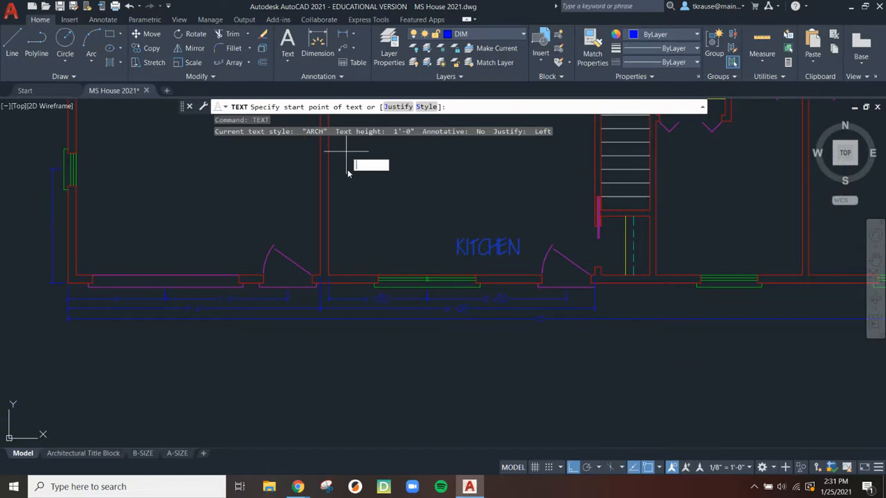
left_click(364, 211)
type("6")
key("Return")
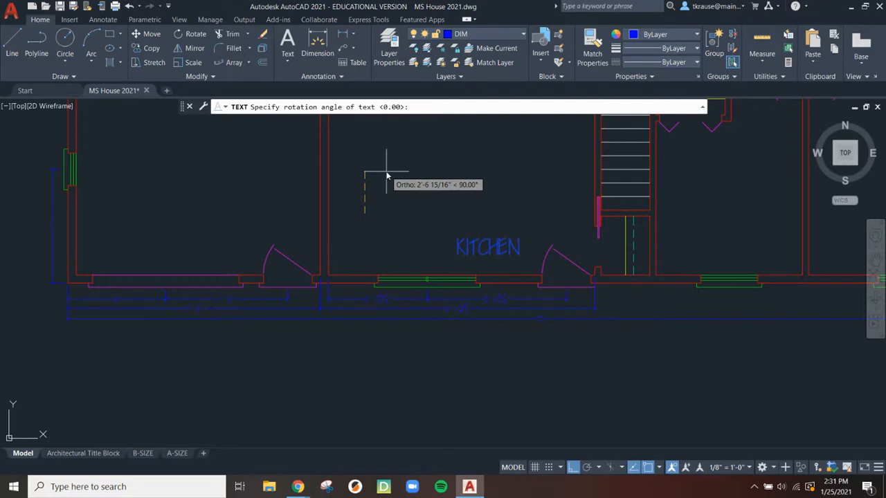
key("Return")
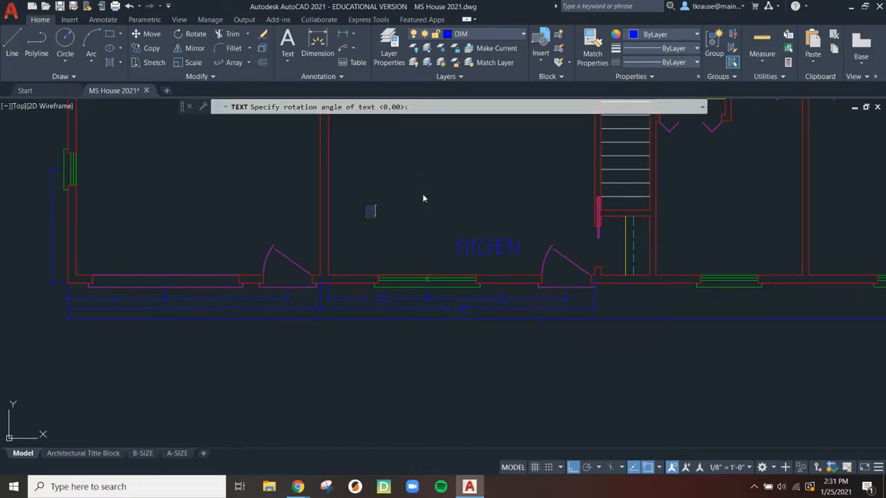
type("CLOSET")
key("Return")
key("Return")
scroll(418, 227, "up", 3)
left_click(297, 192)
left_click(276, 201)
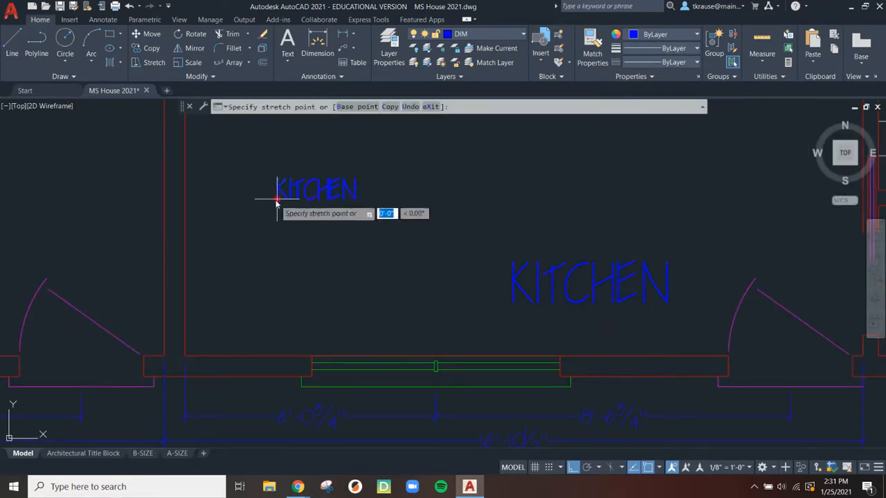
middle_click_drag(267, 350, 293, 234)
scroll(280, 239, "up", 3)
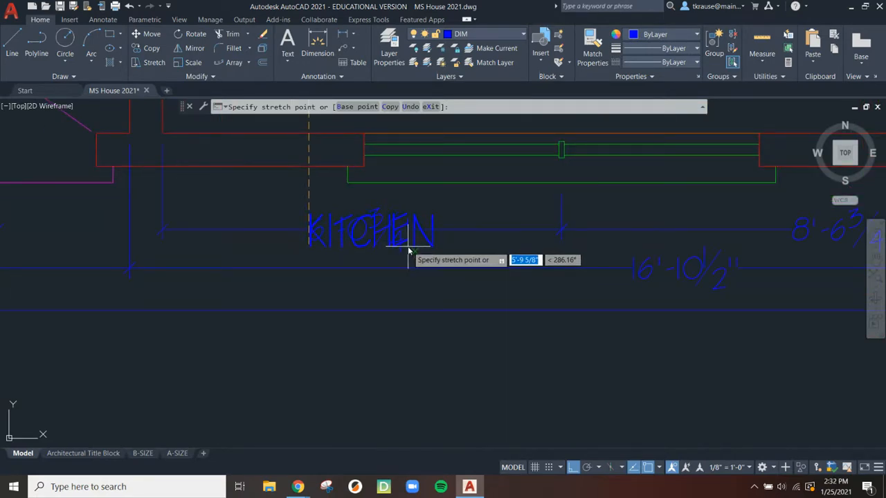
scroll(402, 204, "down", 5)
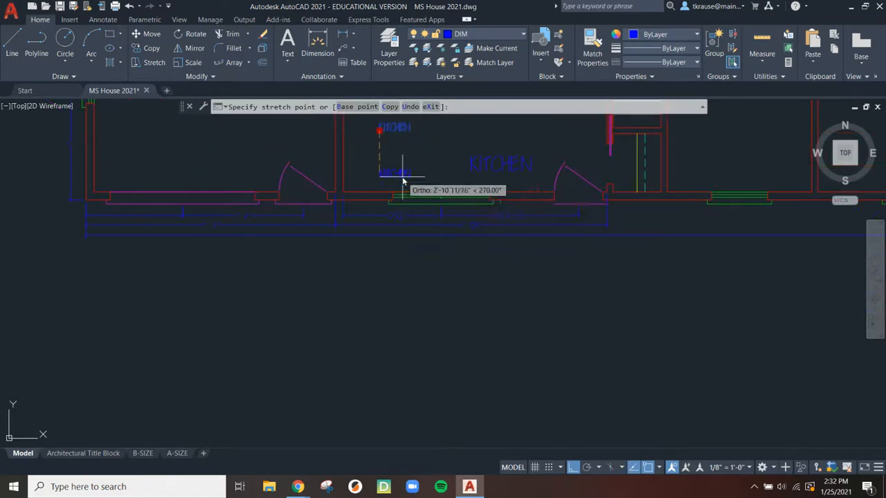
key("Escape")
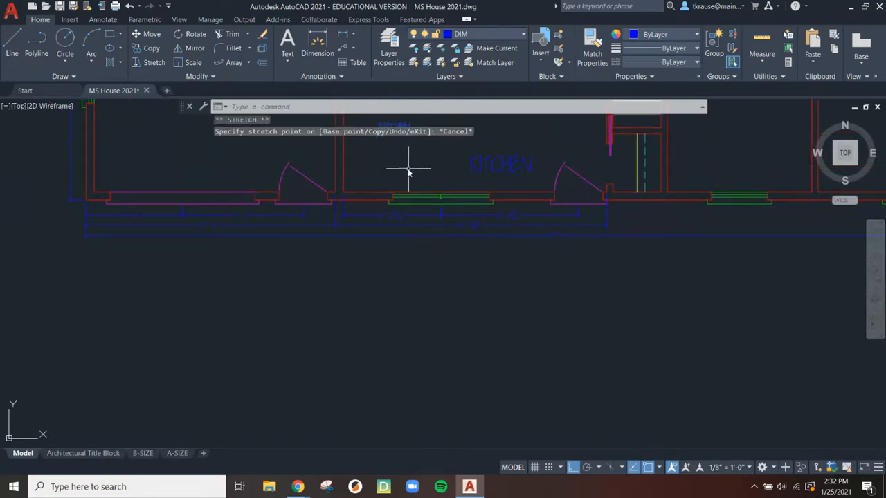
scroll(407, 177, "up", 2)
key("Escape")
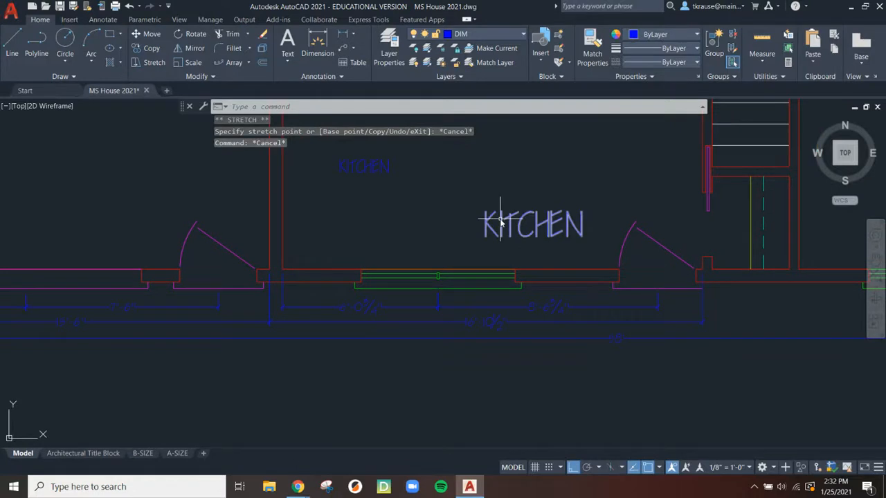
Step: Erase the larger KITCHEN label between the double window and the door
left_click(501, 221)
key("Delete")
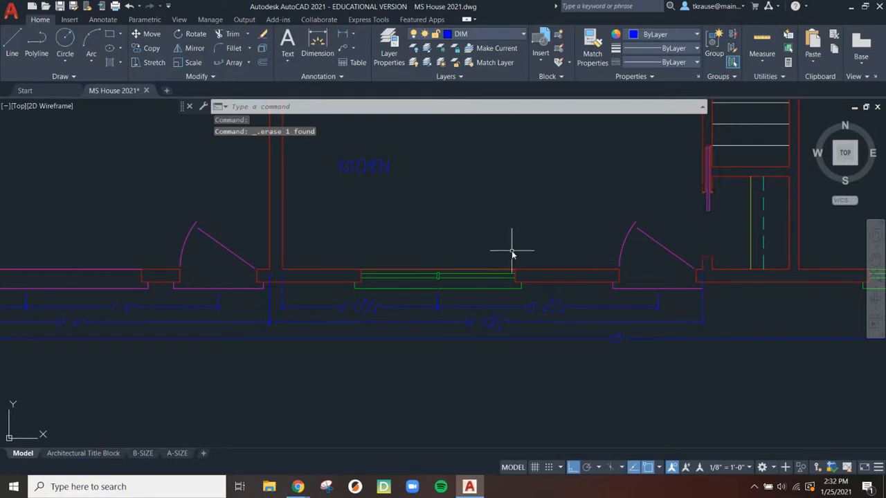
scroll(461, 236, "down", 6)
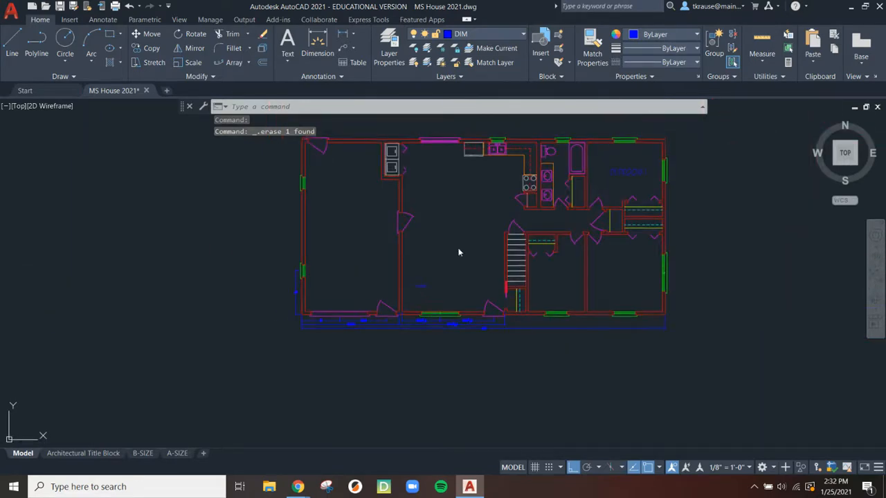
middle_click_drag(458, 252, 441, 282)
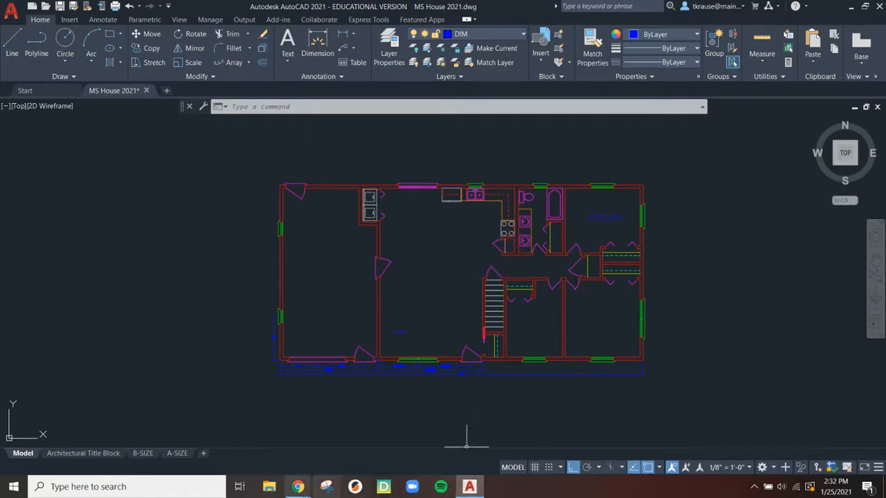
mouse_move(298, 486)
left_click(392, 443)
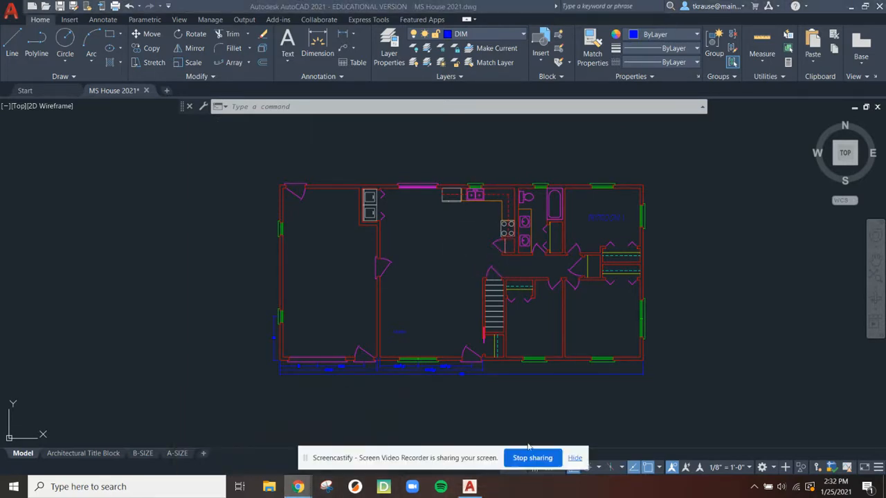